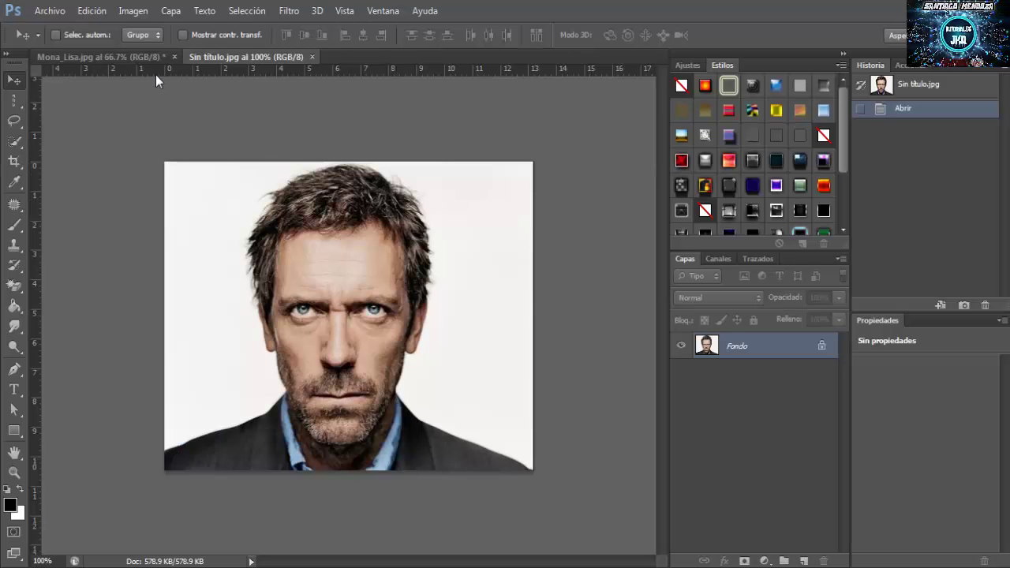
Select the Lasso tool and unlock the Fondo backgrounds of Mona Lisa and the portrait as Capa 0
left_click(150, 61)
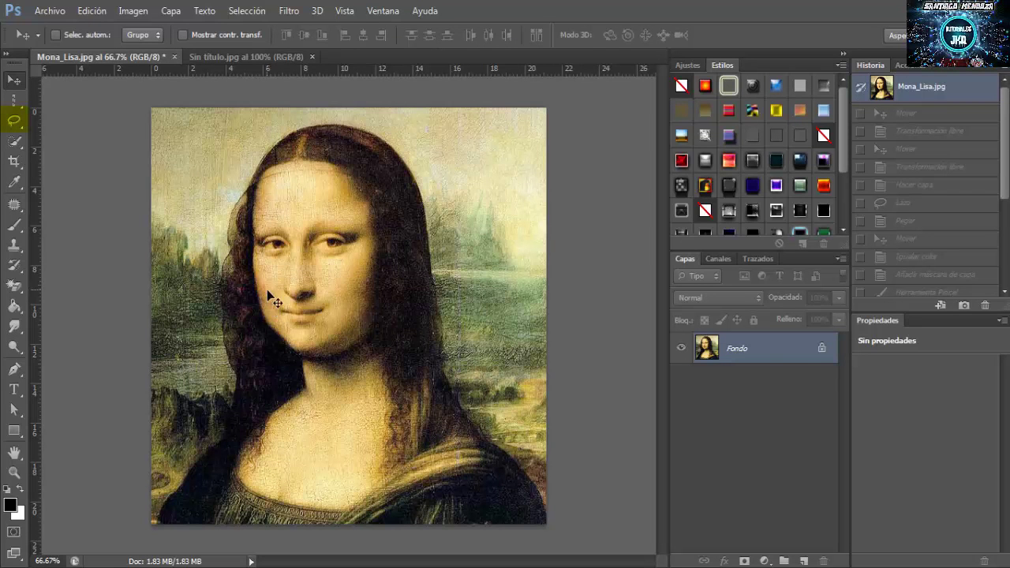
left_click(15, 120)
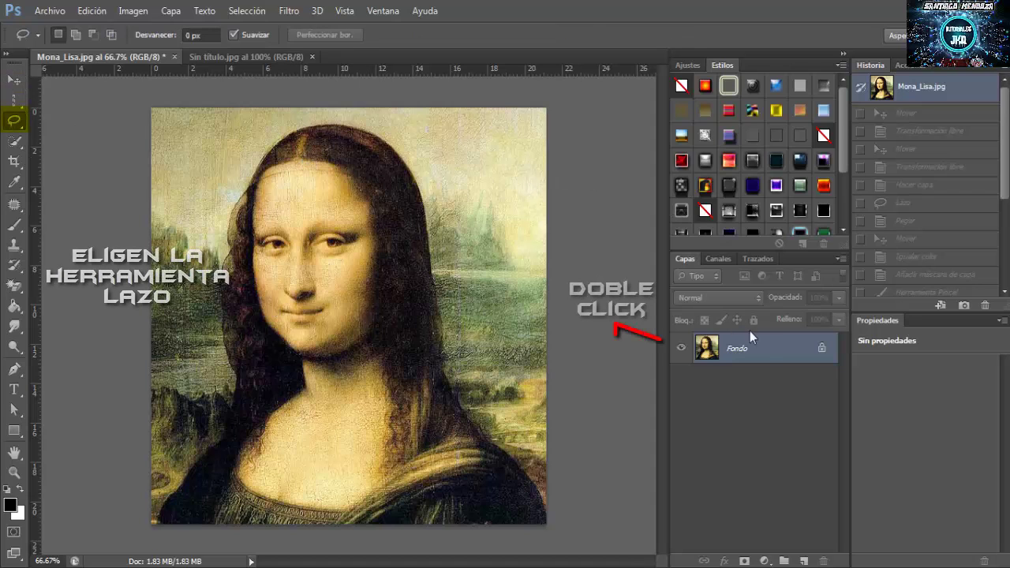
double_click(762, 351)
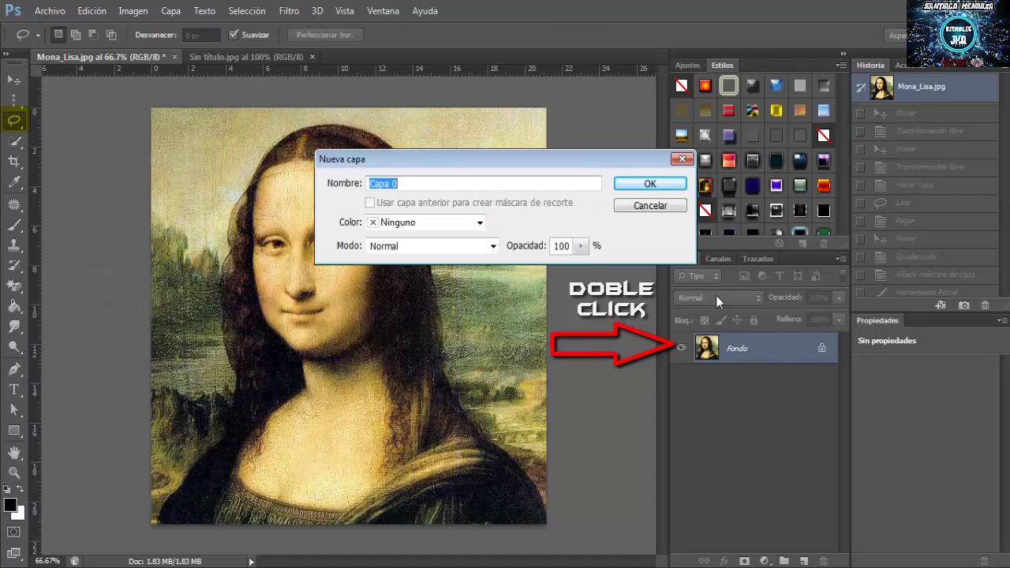
left_click(650, 182)
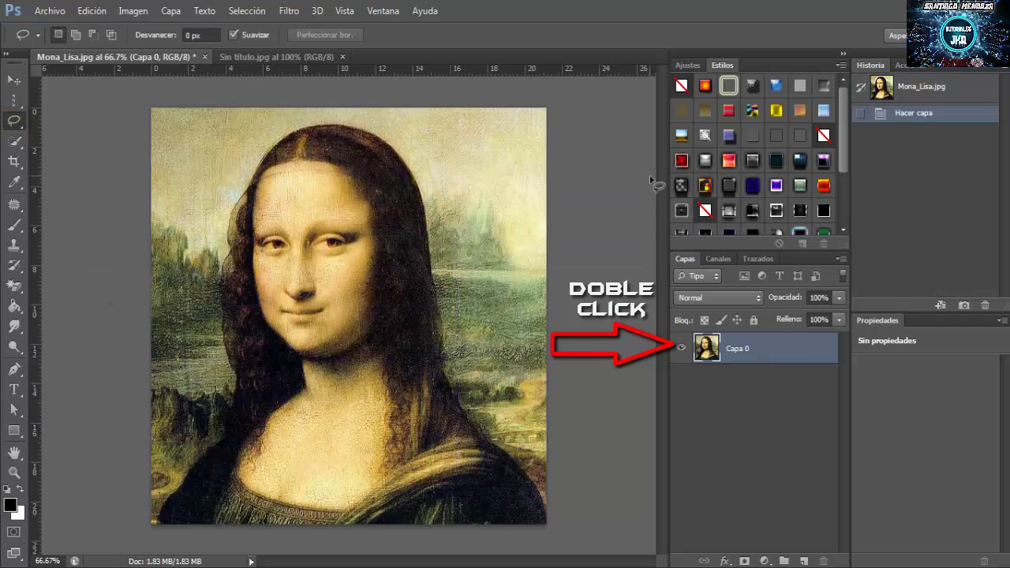
left_click(306, 59)
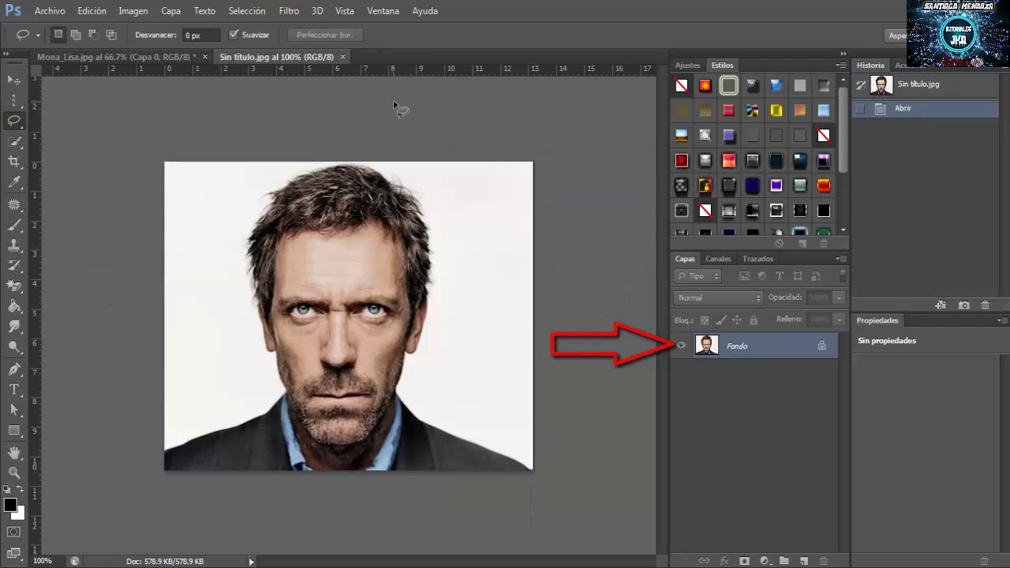
double_click(765, 355)
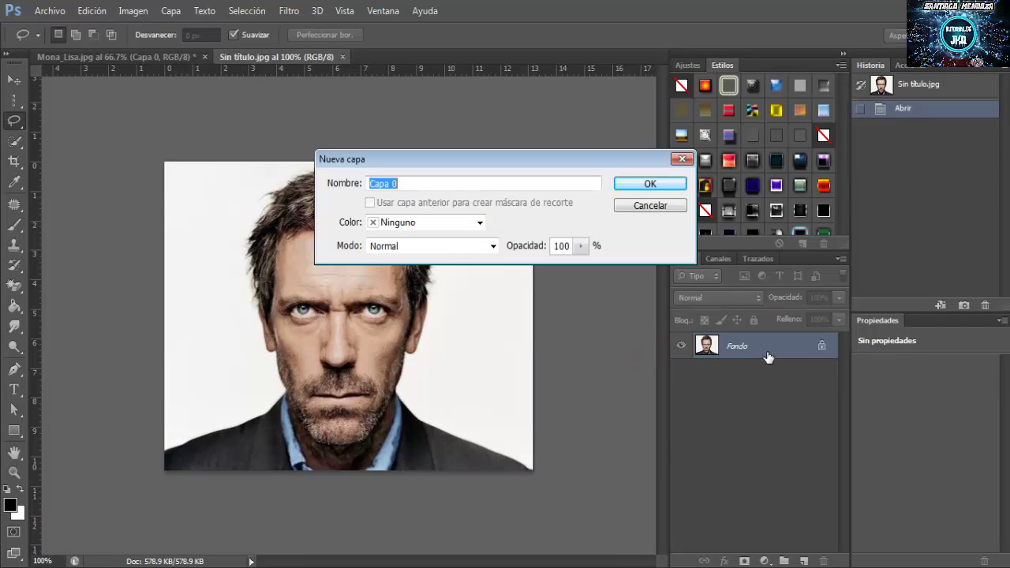
left_click(650, 186)
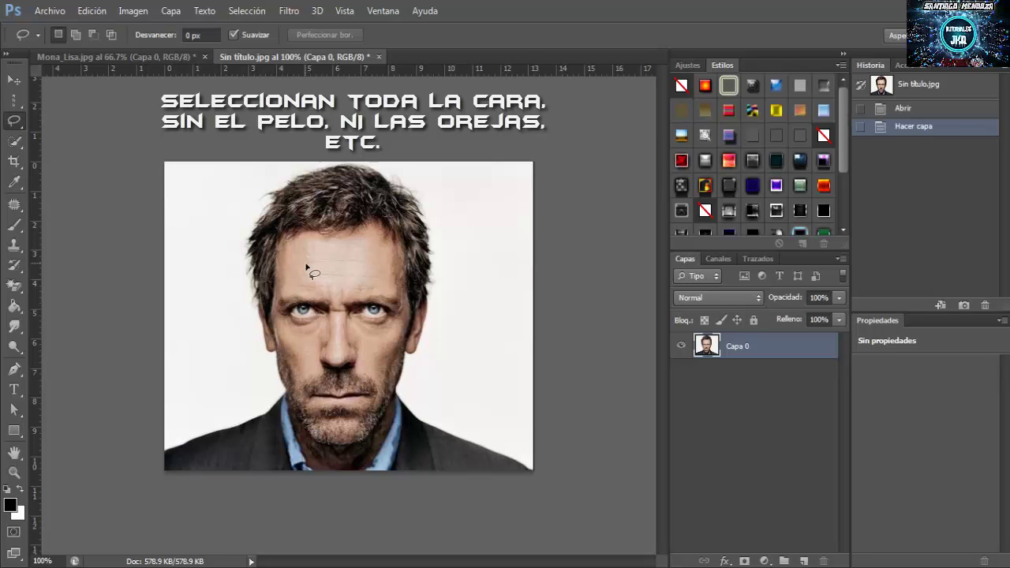
Lasso the man's face, excluding hair and ears, and paste it onto new layer Capa 1
mouse_move(299, 268)
left_mouse_down()
mouse_move(278, 320)
mouse_move(301, 408)
mouse_move(364, 435)
mouse_move(392, 404)
mouse_move(412, 300)
mouse_move(368, 263)
left_mouse_up()
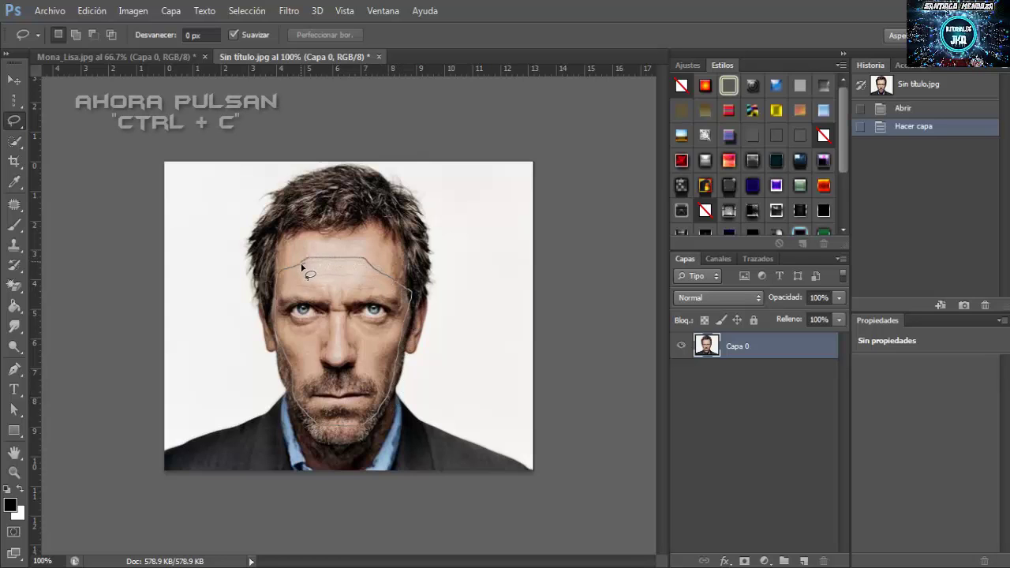
left_click_drag(308, 264, 303, 270)
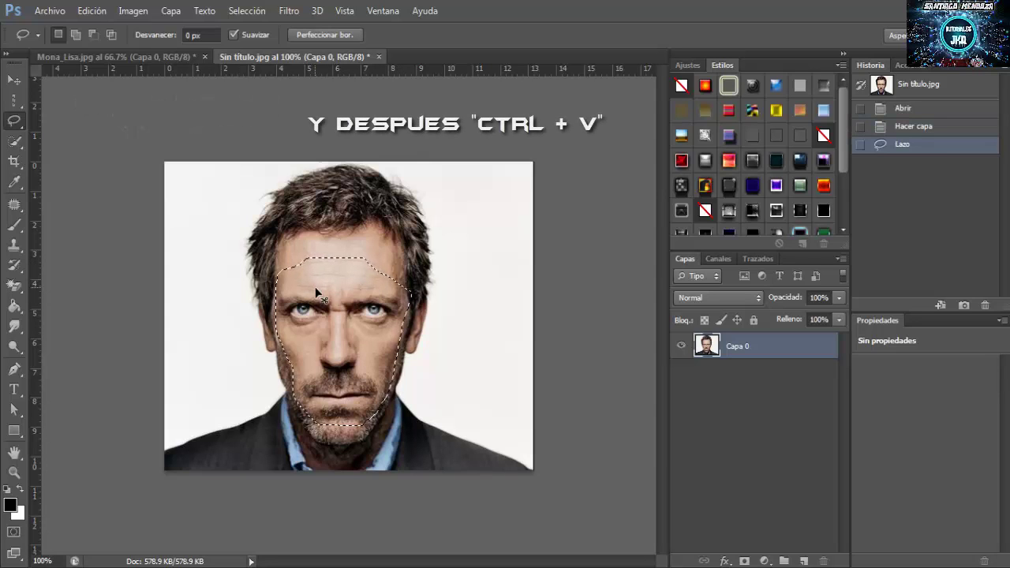
key("ctrl+v")
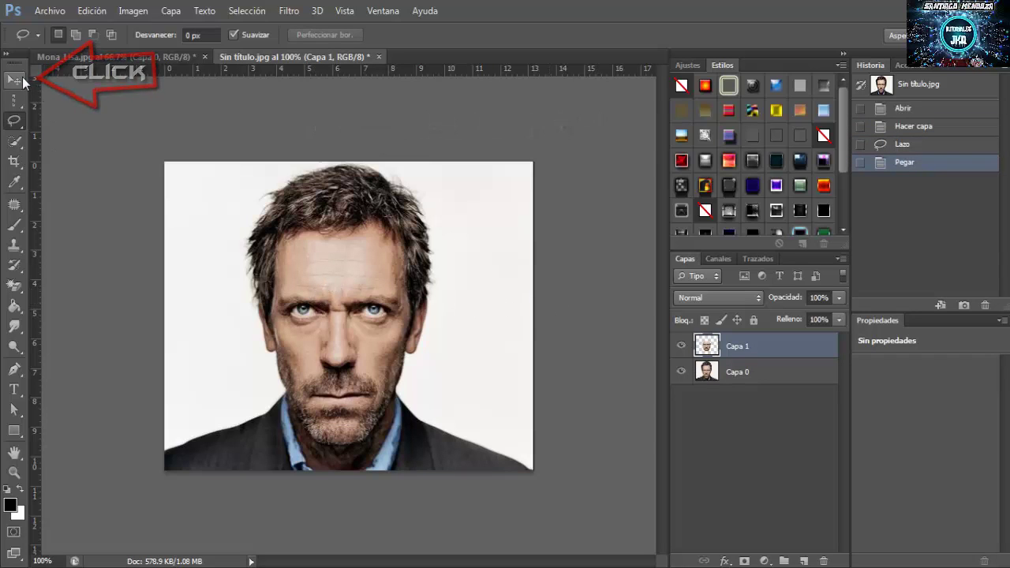
Drag the face layer with the Move tool into Mona_Lisa.jpg over her face
left_click(14, 79)
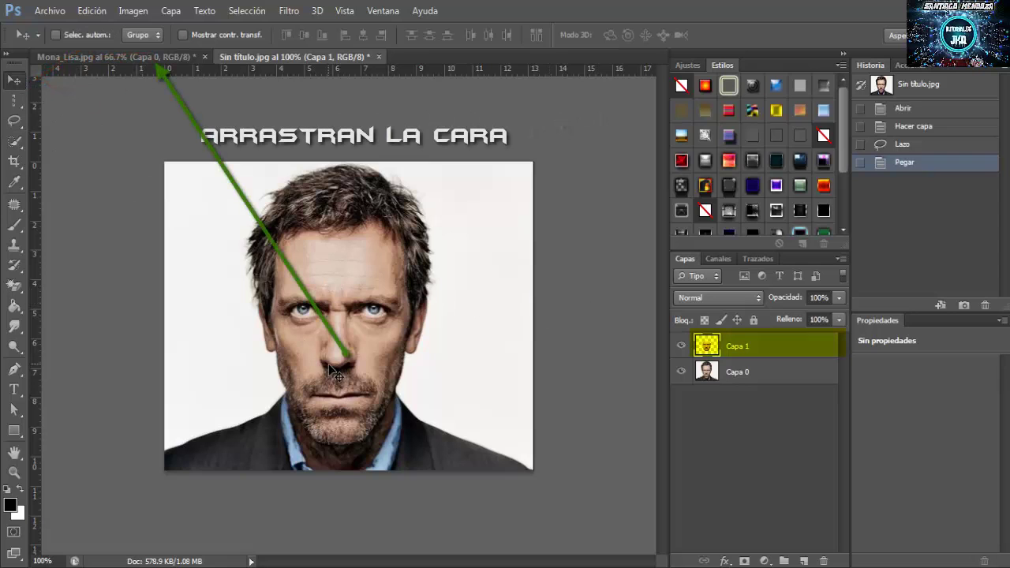
mouse_move(323, 367)
left_mouse_down()
mouse_move(172, 81)
mouse_move(139, 62)
left_mouse_up()
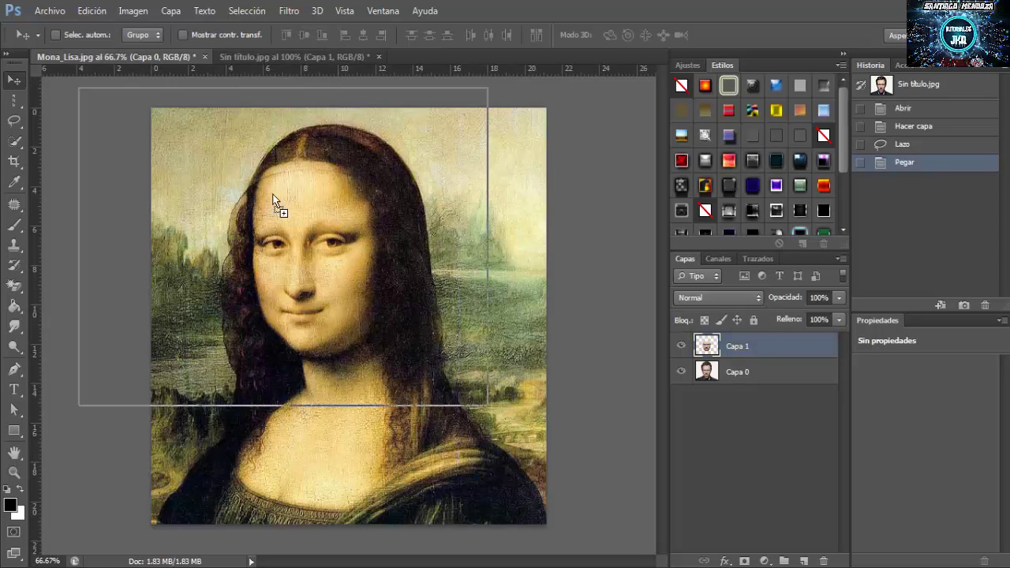
mouse_move(139, 61)
left_mouse_down()
mouse_move(324, 263)
mouse_move(299, 295)
left_mouse_up()
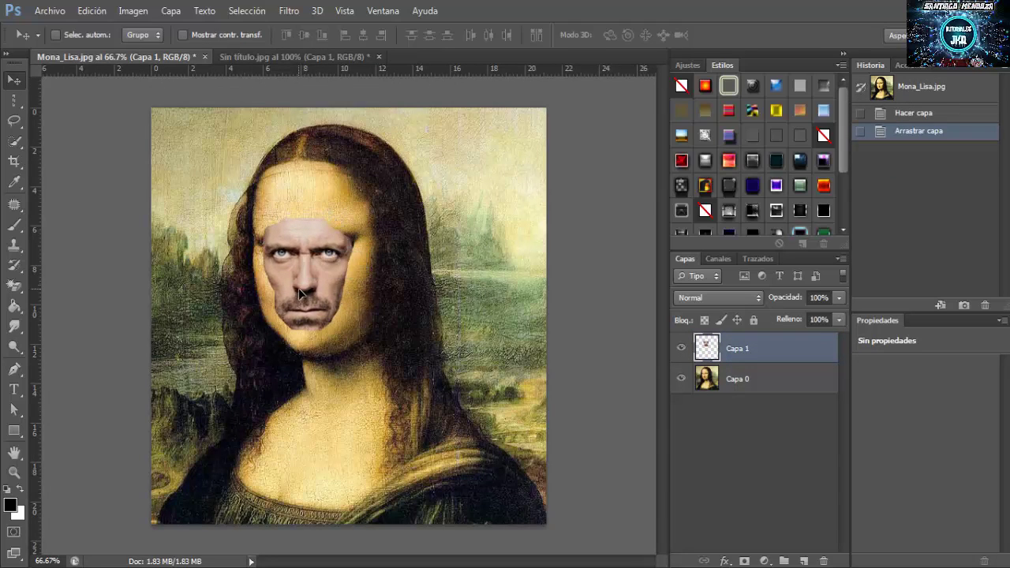
Free-transform the face: enlarge it, rotate about -9 degrees and nudge it into place
key("ctrl+t")
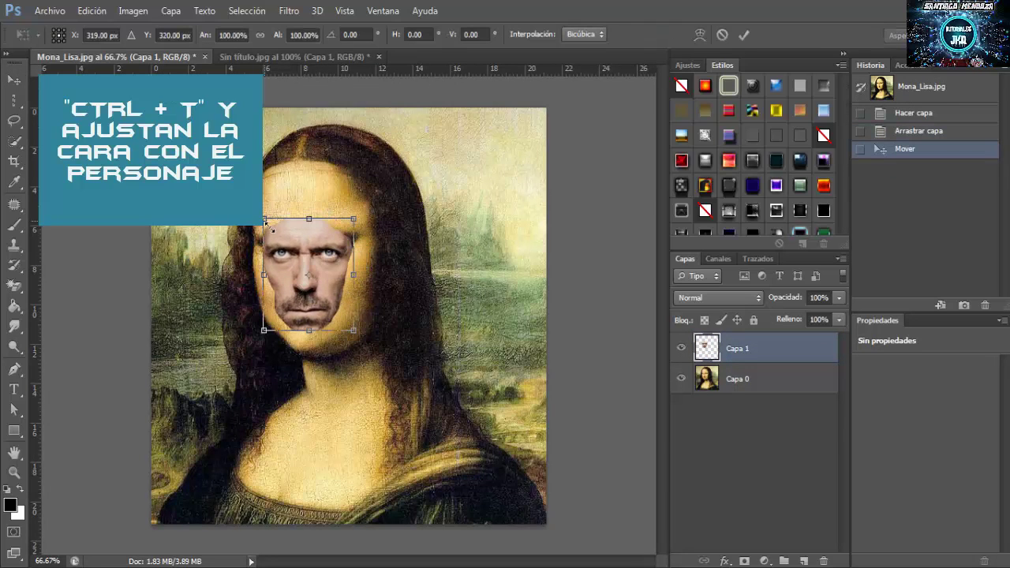
left_click_drag(270, 224, 251, 201)
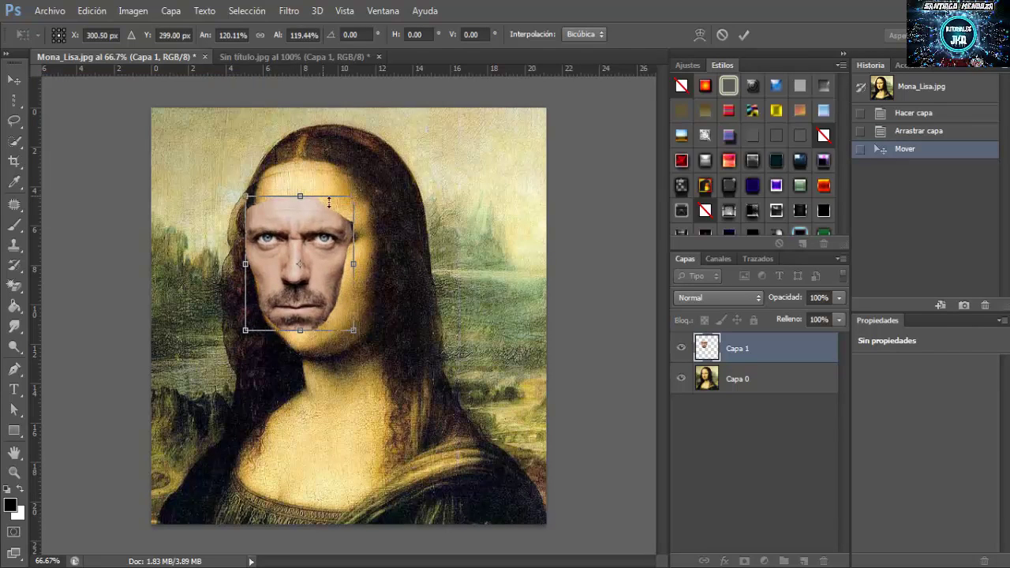
left_click_drag(358, 204, 367, 185)
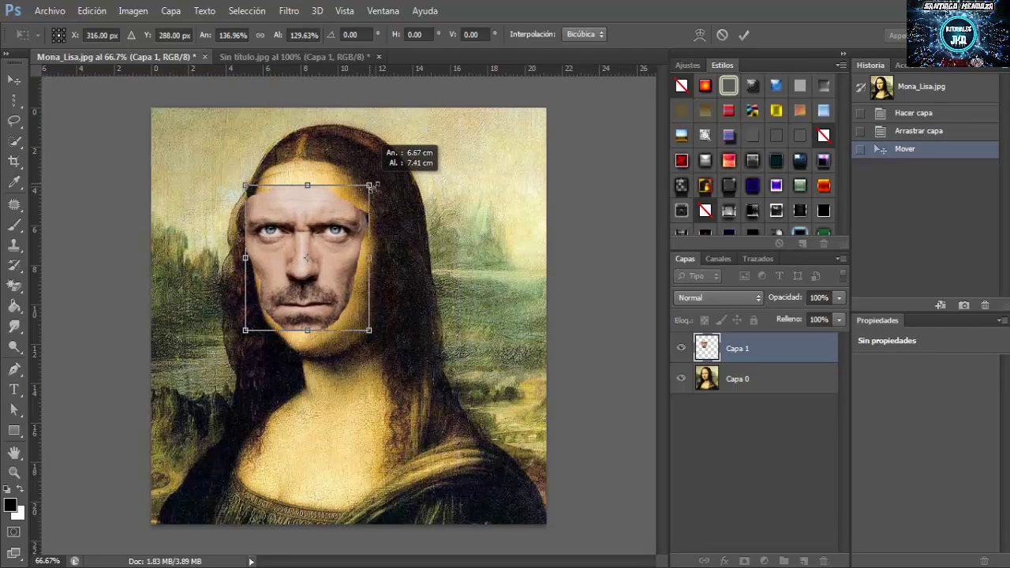
left_click_drag(222, 347, 236, 360)
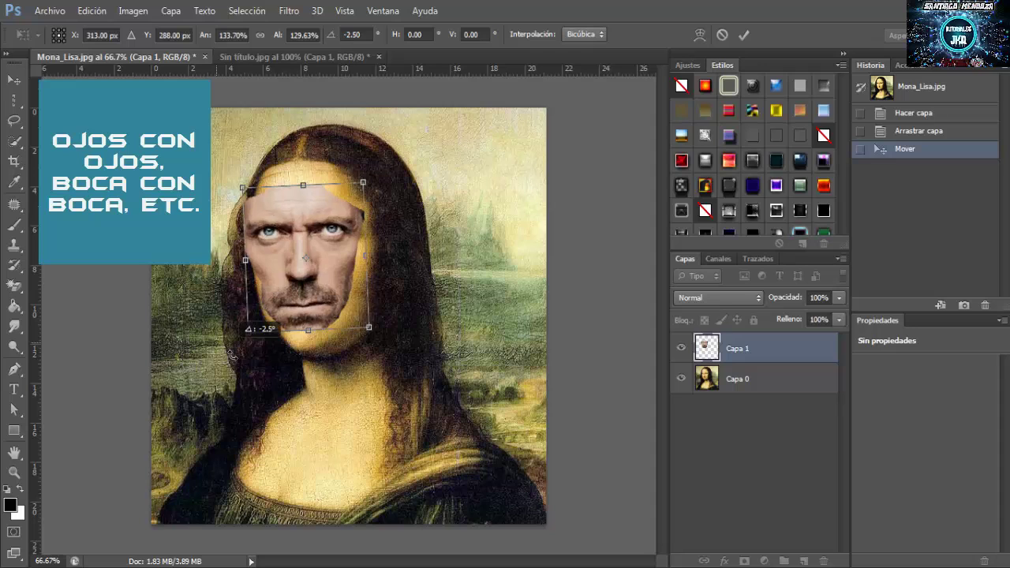
left_click_drag(289, 285, 295, 290)
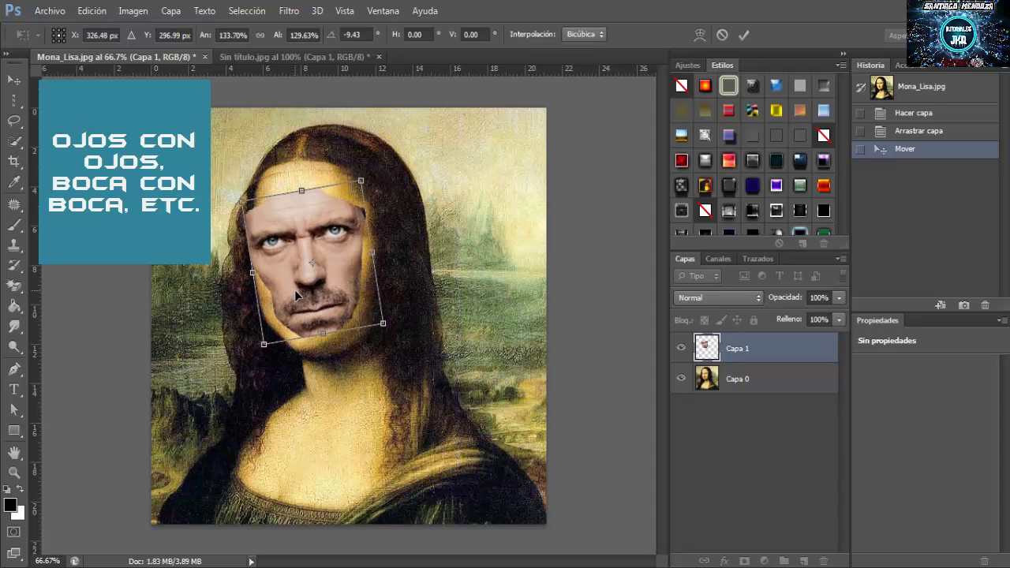
Flip the face horizontally, then rotate and reposition it to match her head tilt
right_click(295, 290)
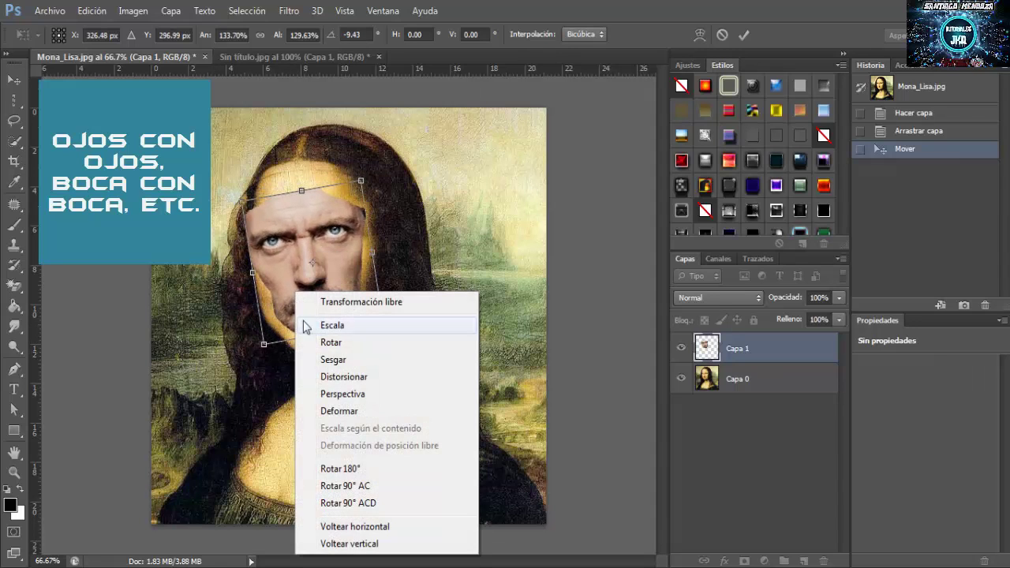
left_click(373, 527)
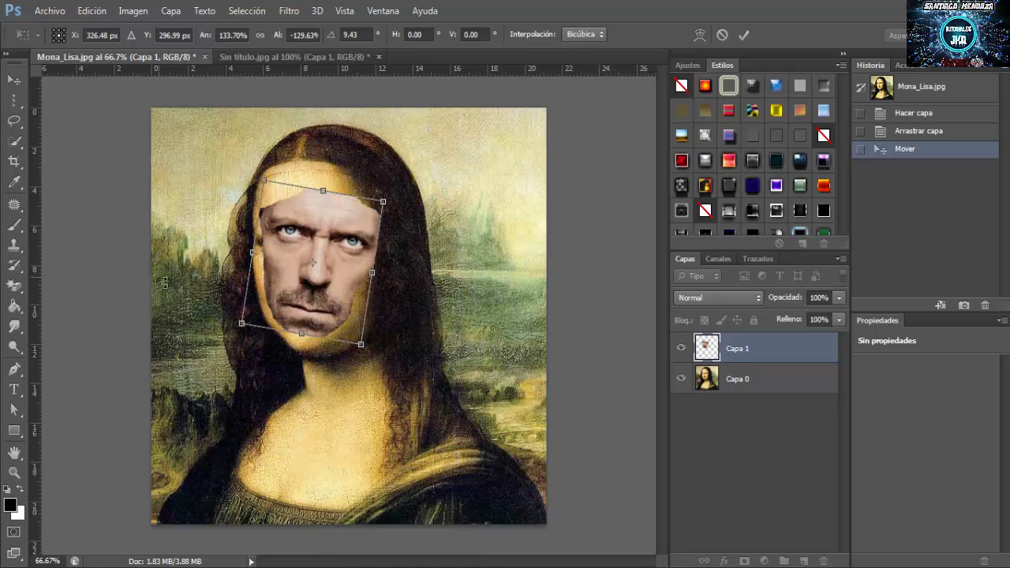
mouse_move(165, 281)
left_mouse_down()
mouse_move(229, 312)
mouse_move(251, 285)
left_mouse_up()
left_click_drag(210, 335, 202, 319)
left_click_drag(287, 283, 286, 296)
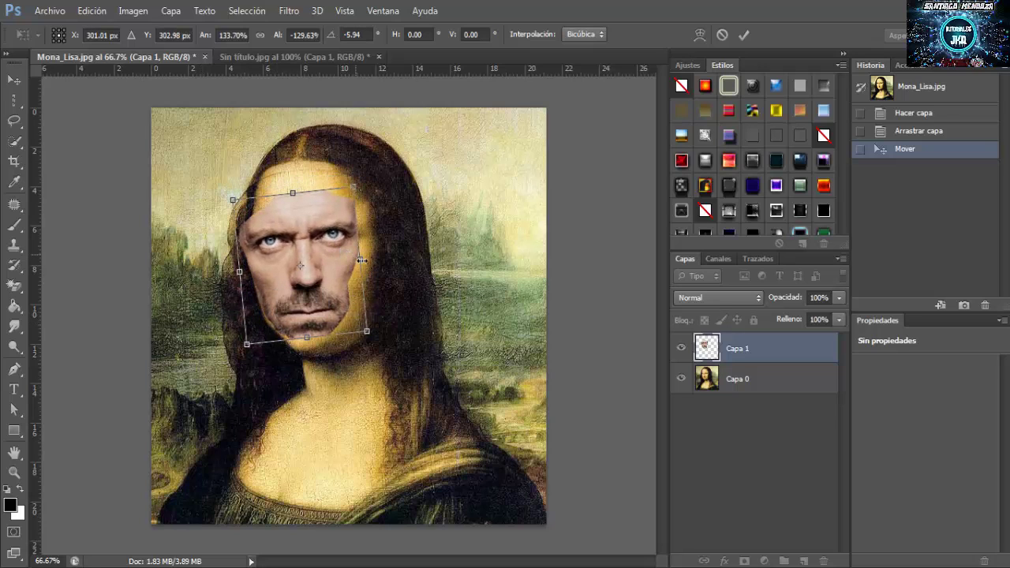
Stretch and narrow the face to fit her features, straighten it, and commit the transform
left_click_drag(362, 260, 369, 259)
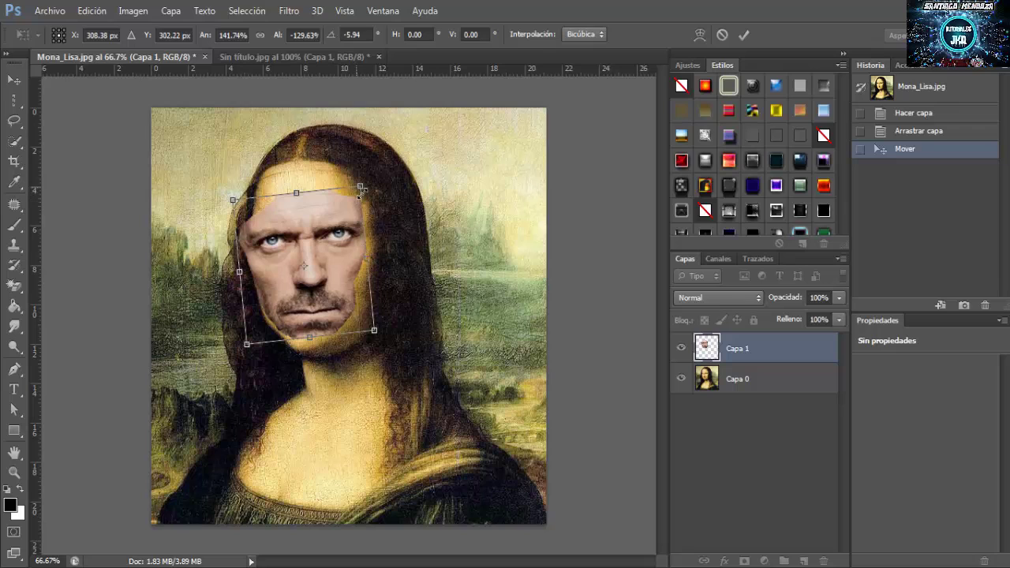
left_click_drag(362, 188, 344, 182)
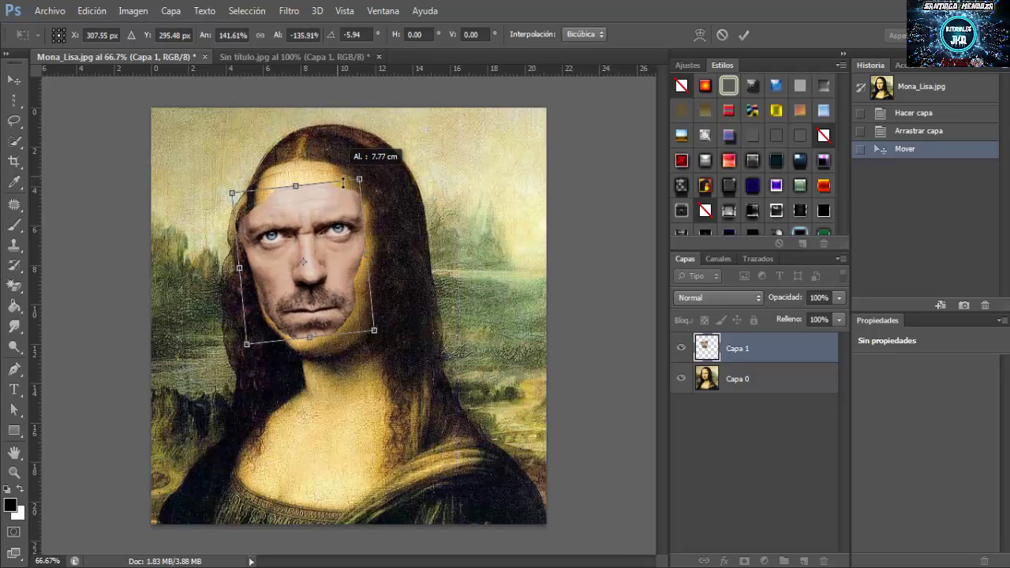
left_click_drag(382, 339, 383, 345)
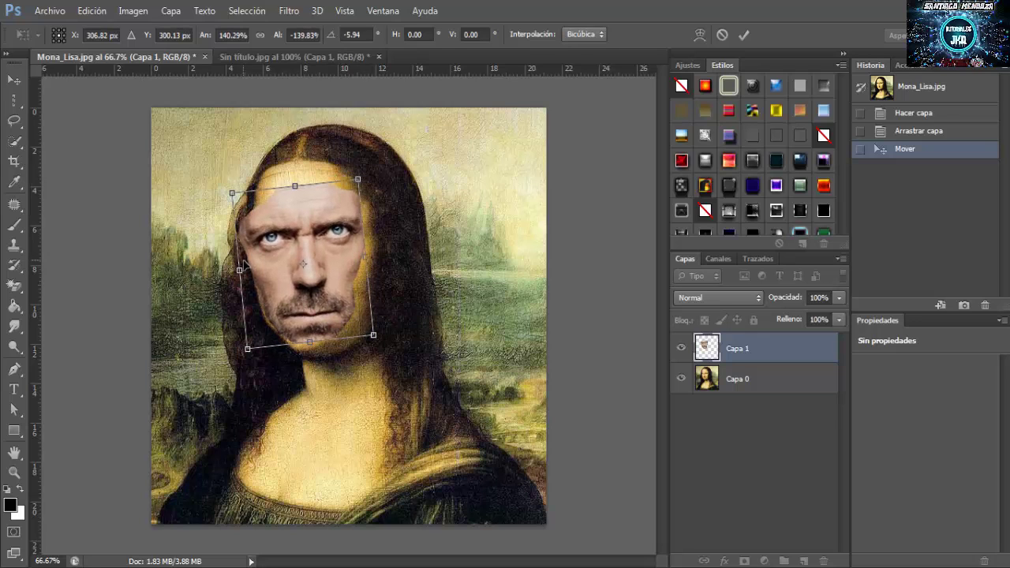
left_click_drag(245, 279, 253, 274)
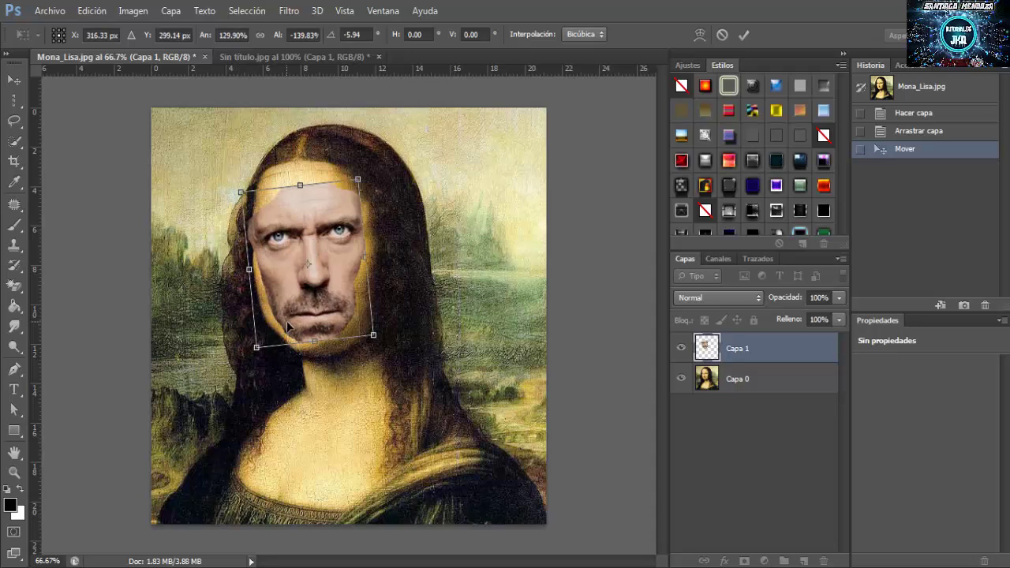
left_click_drag(216, 381, 257, 344)
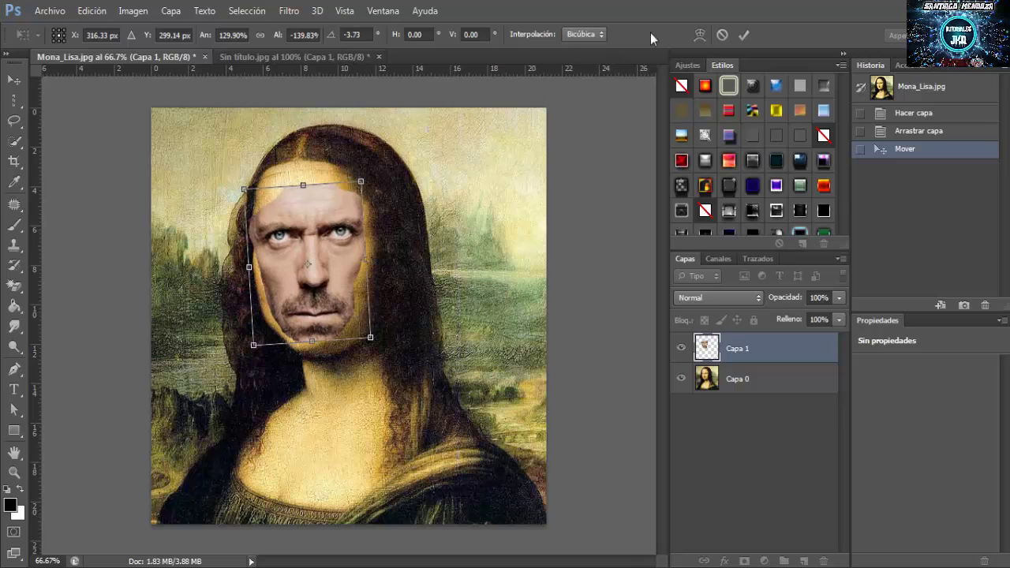
left_click(747, 34)
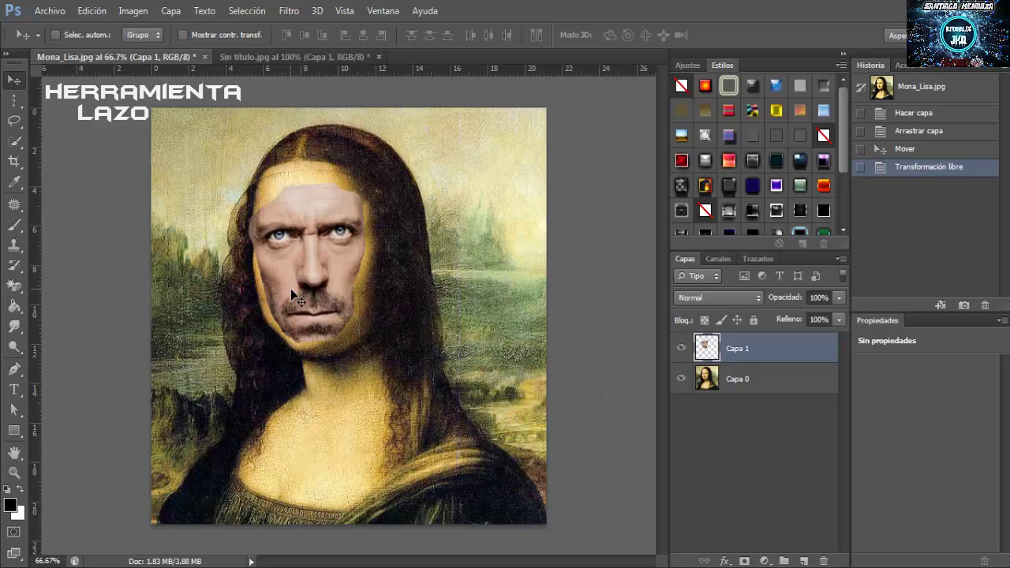
Lasso Mona Lisa's face on Capa 0 and paste it as new layer Capa 2
left_click(14, 120)
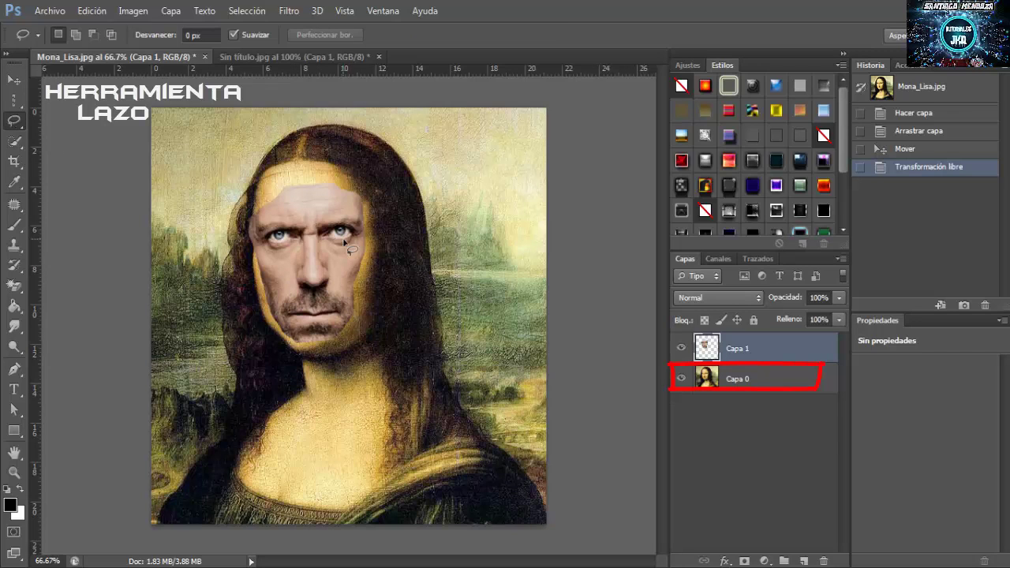
left_click(743, 382)
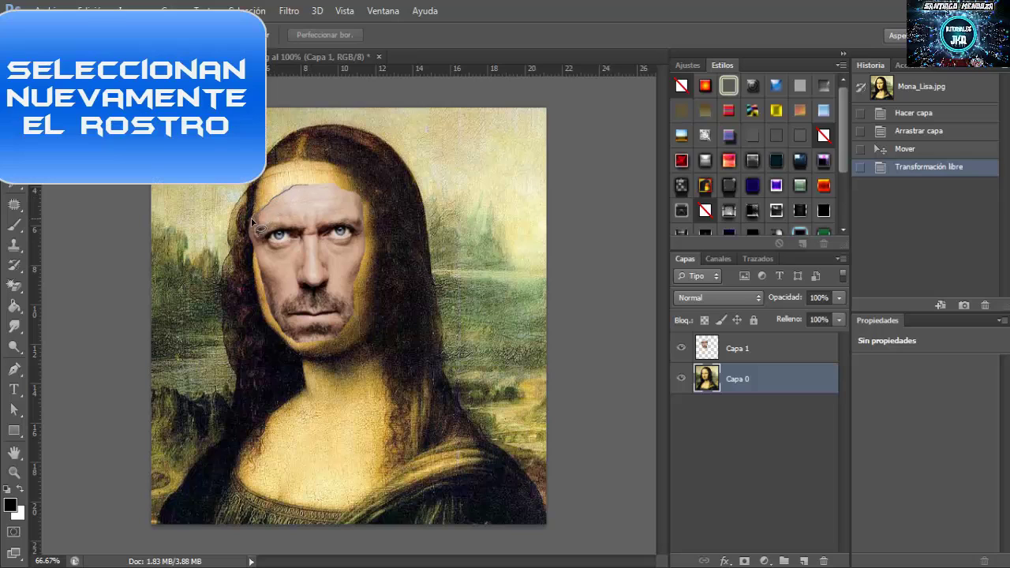
left_click_drag(245, 239, 254, 252)
mouse_move(278, 330)
left_mouse_down()
mouse_move(289, 342)
mouse_move(330, 348)
mouse_move(359, 320)
mouse_move(365, 207)
left_mouse_up()
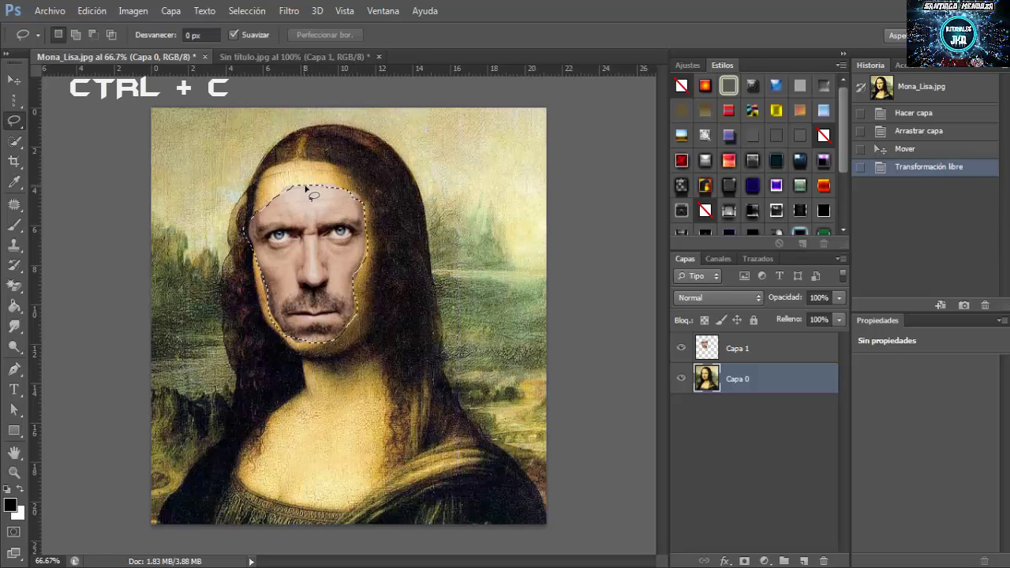
left_click_drag(319, 188, 251, 221)
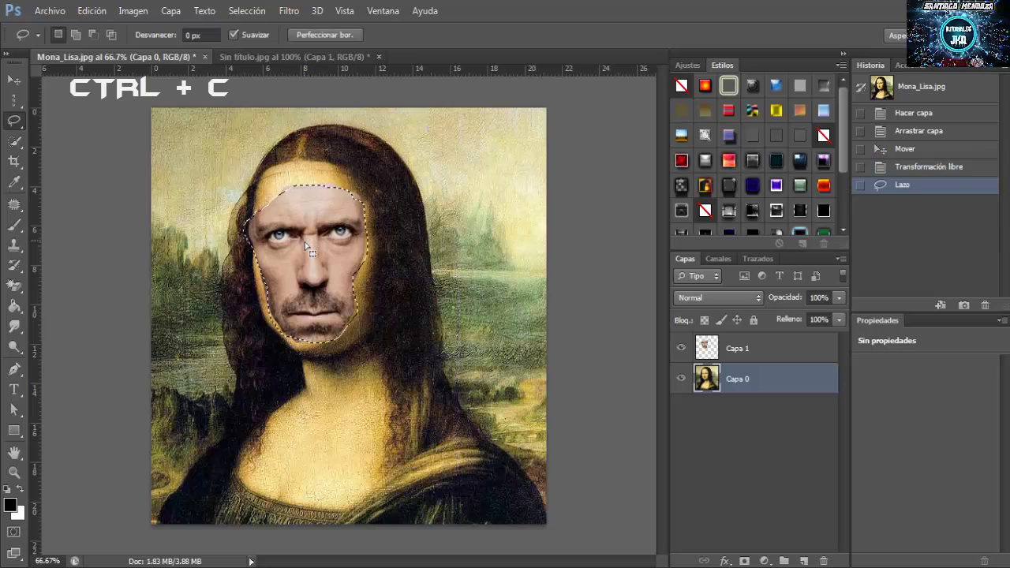
key("ctrl+v")
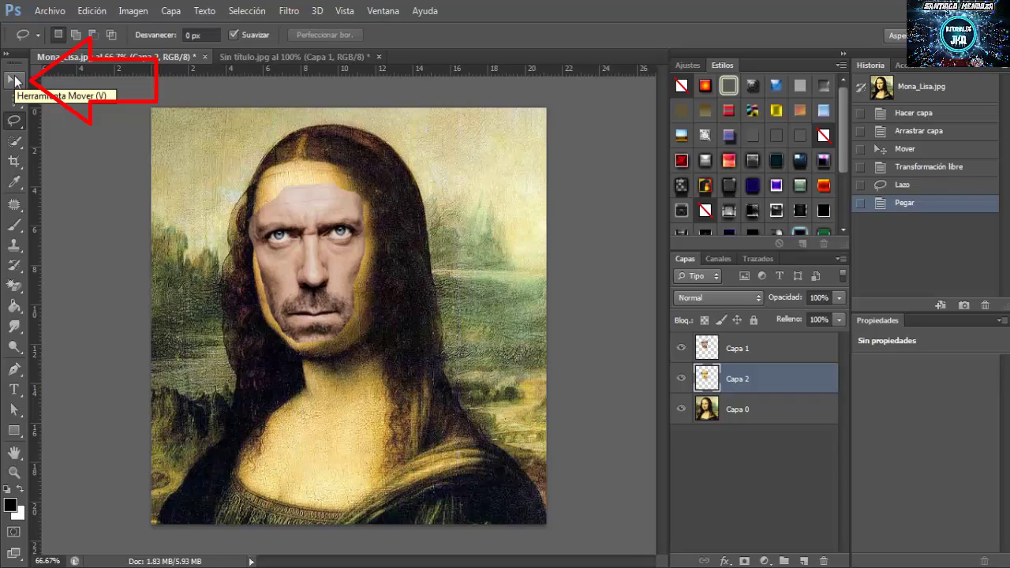
Hide Capa 0 and move the Capa 2 face to the right, beside the man's face
left_click(14, 80)
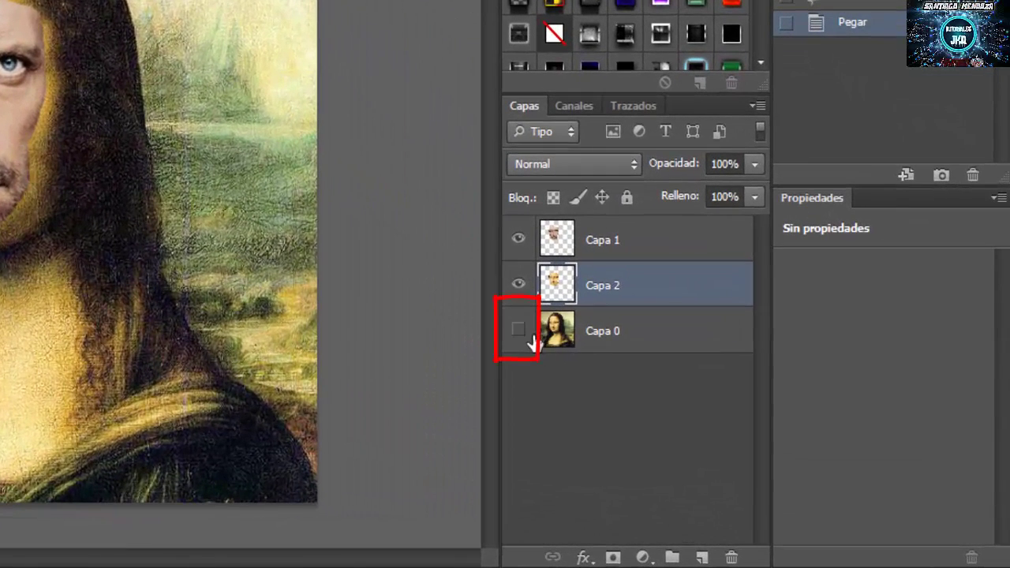
left_click(519, 331)
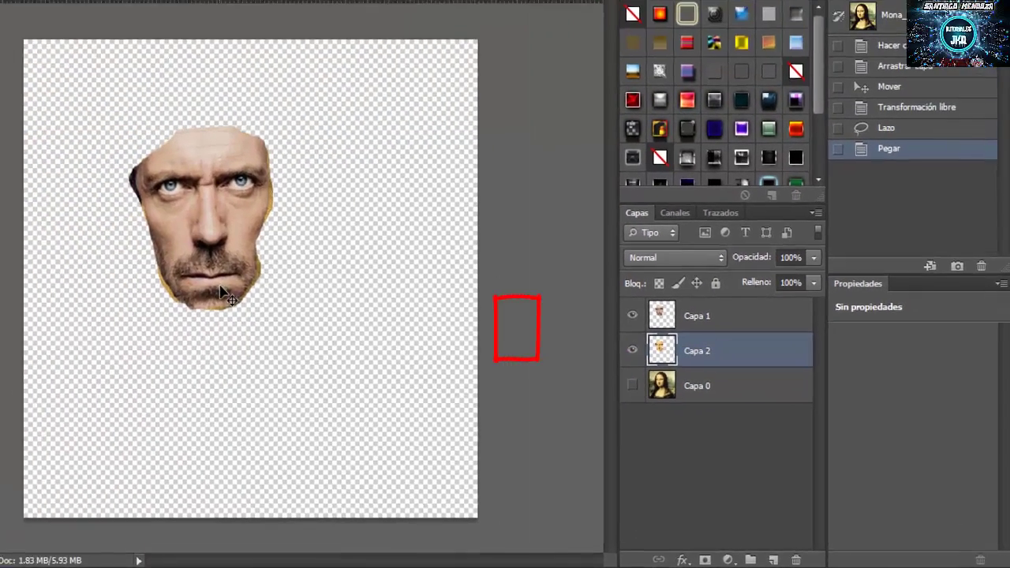
left_click_drag(288, 324, 411, 293)
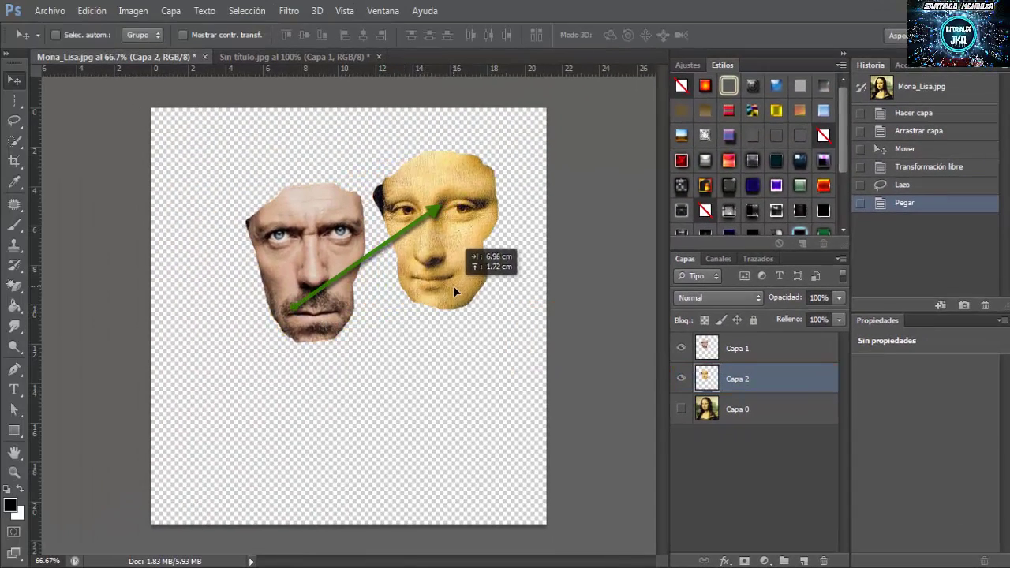
left_click_drag(410, 294, 464, 290)
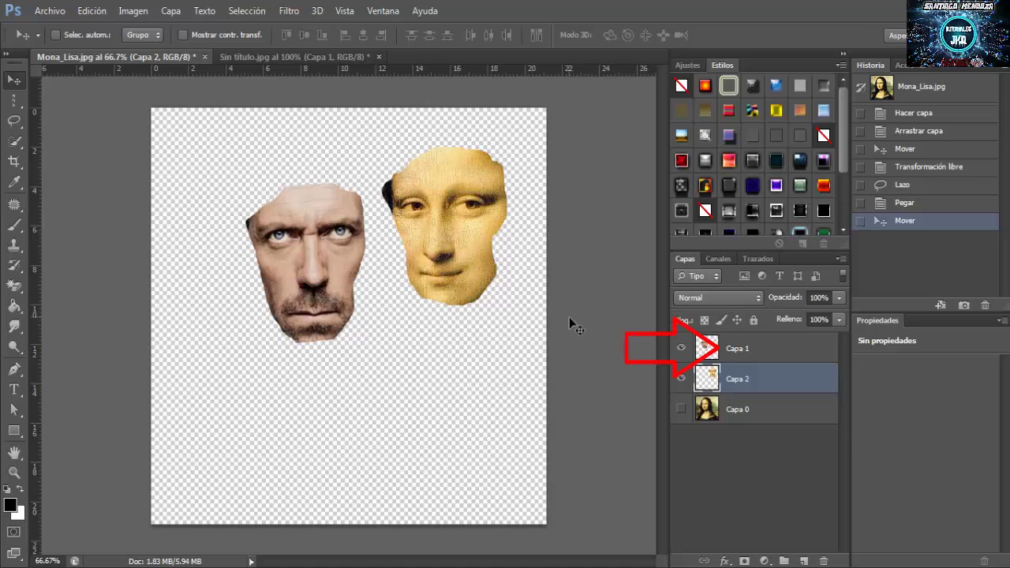
left_click(747, 353)
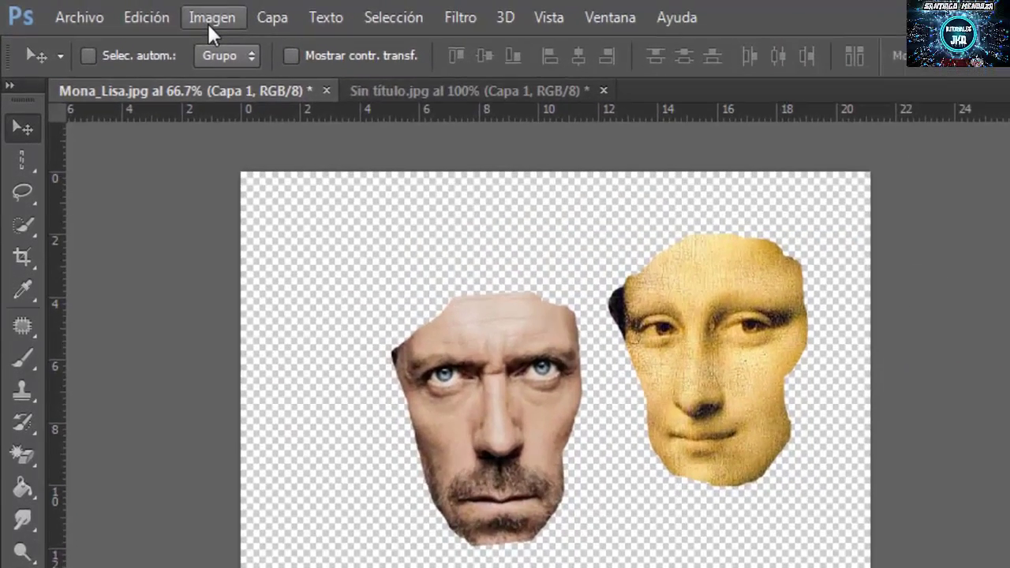
Apply Igualar color to Capa 1 with Mona_Lisa.jpg, layer Capa 2, as the source
left_click(133, 10)
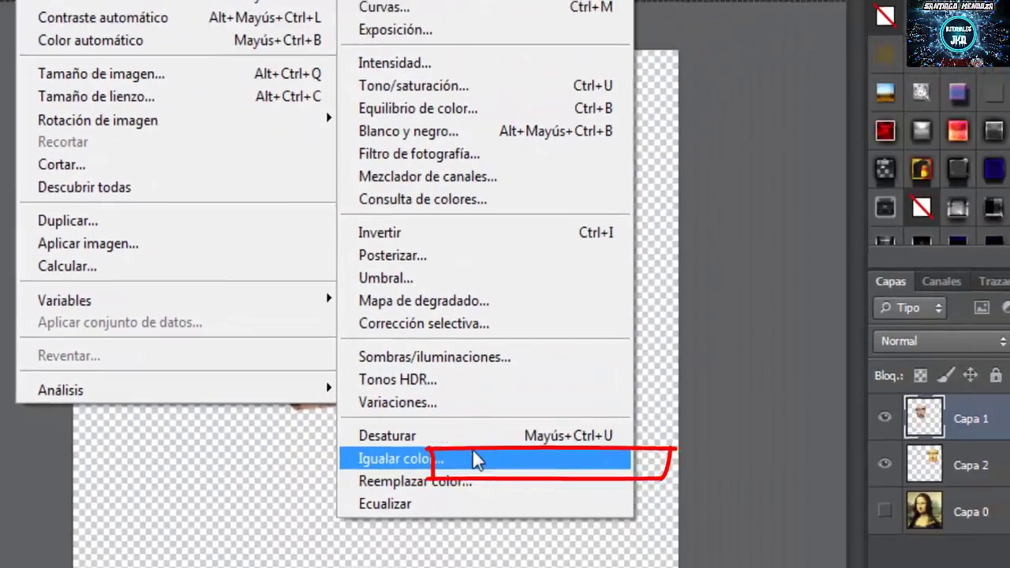
left_click(333, 451)
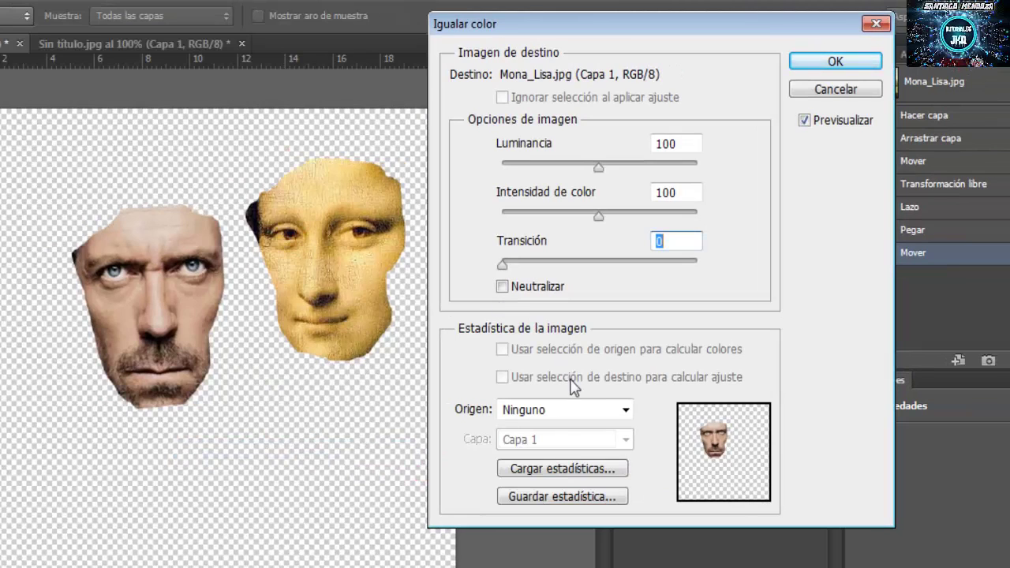
left_click(592, 416)
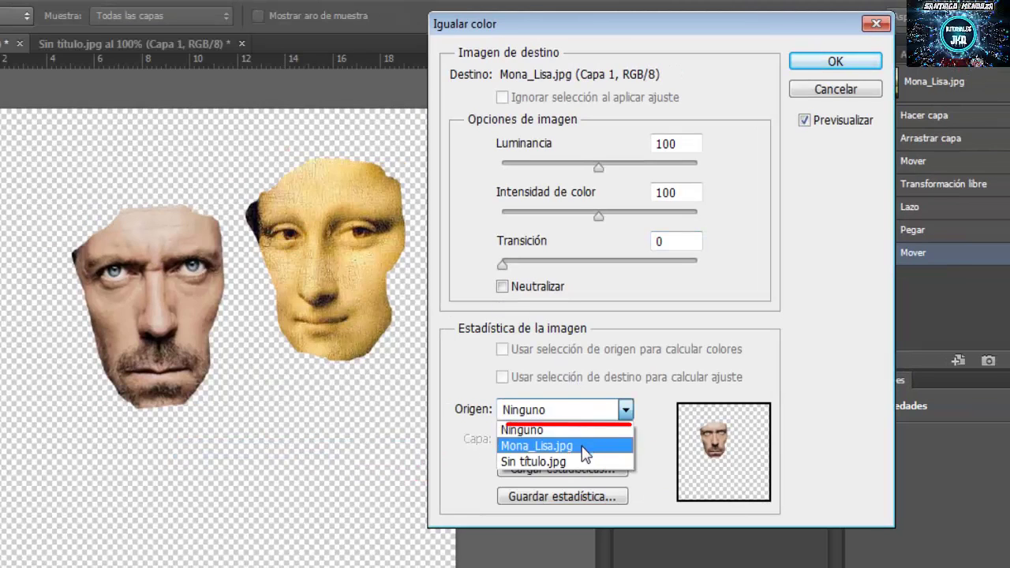
left_click(581, 446)
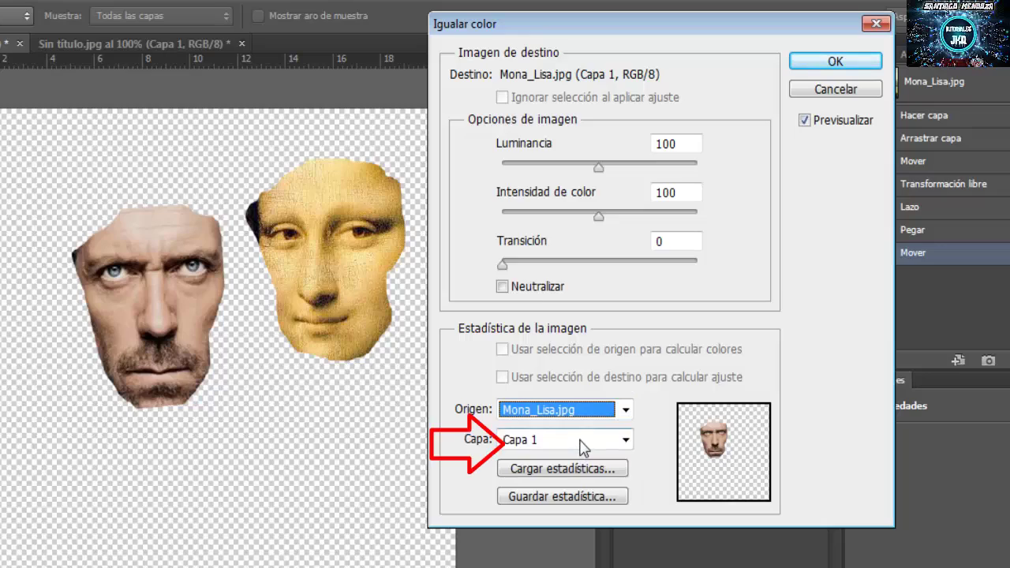
left_click(588, 442)
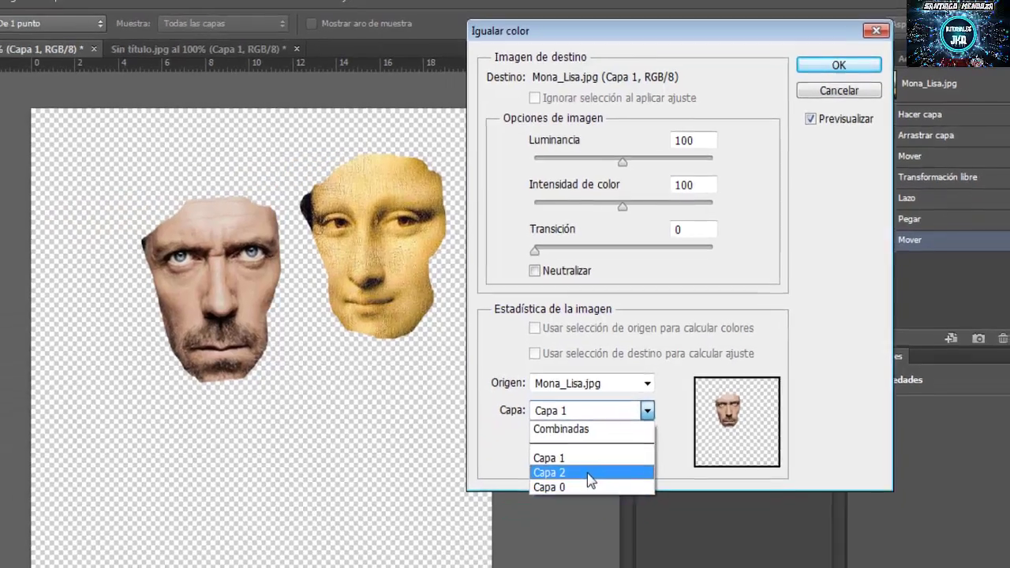
left_click(553, 507)
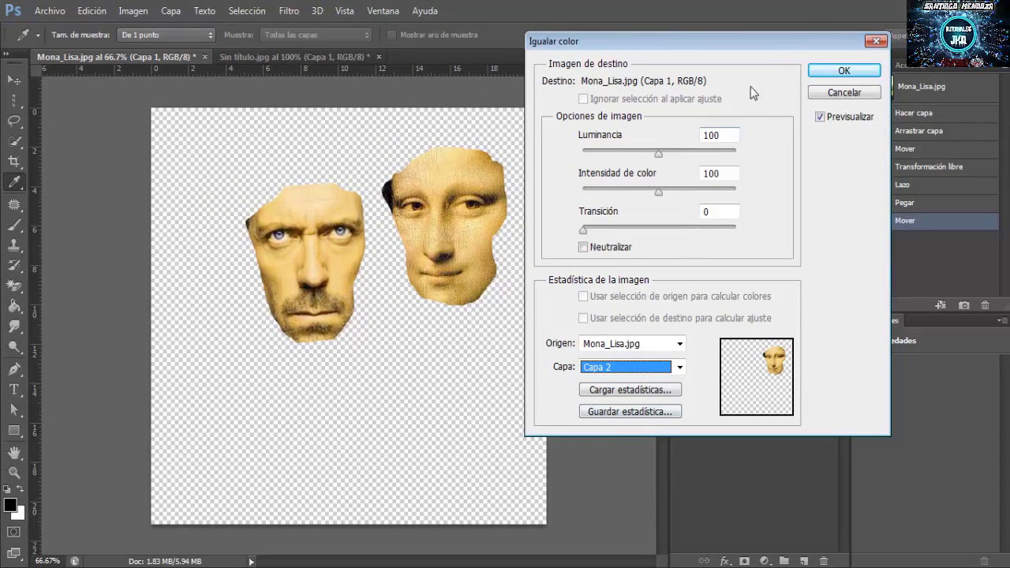
left_click(839, 72)
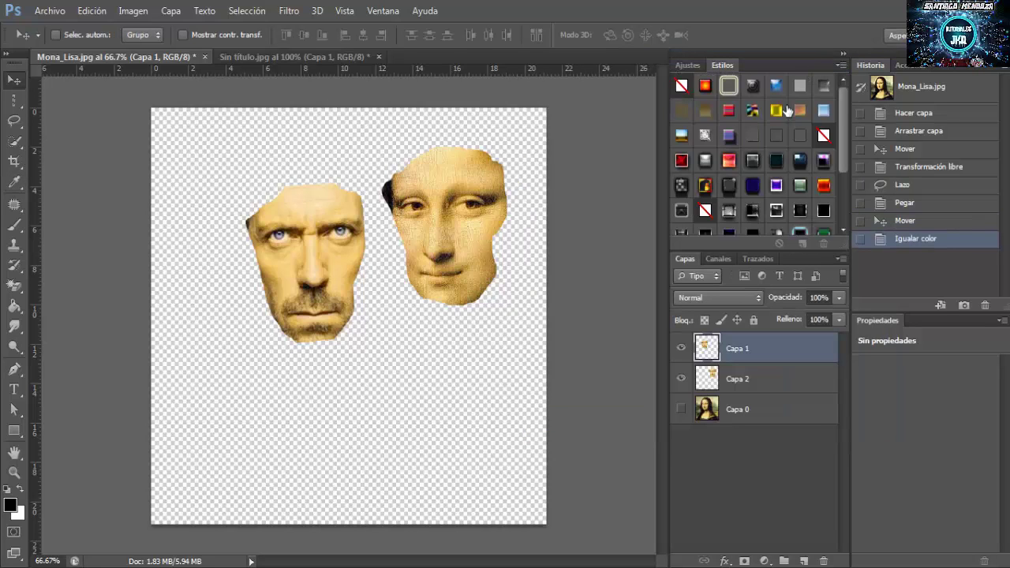
Hide Capa 2, show Capa 0, set a soft 116 px brush, and undo the test dab
left_click(682, 378)
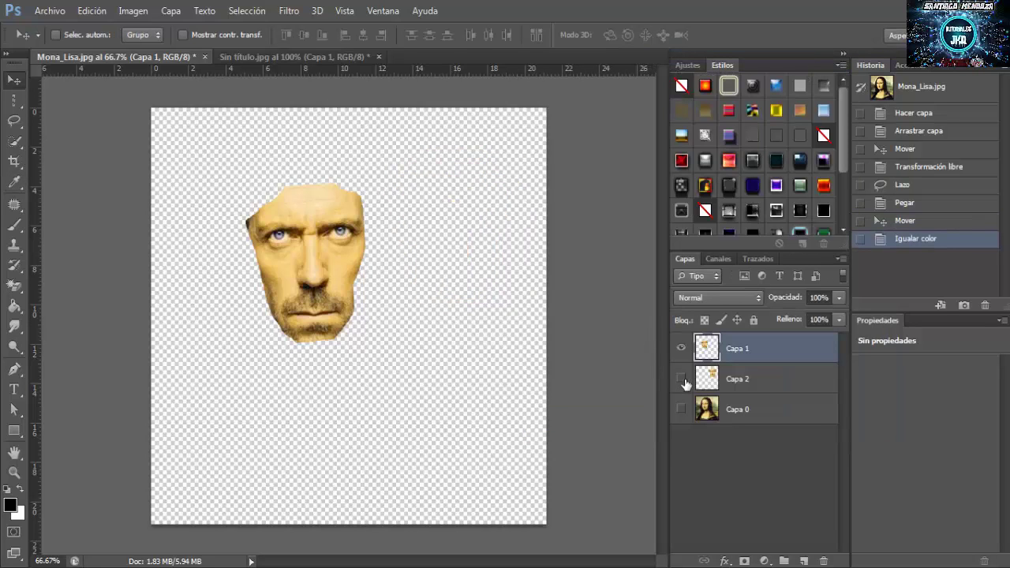
left_click(682, 409)
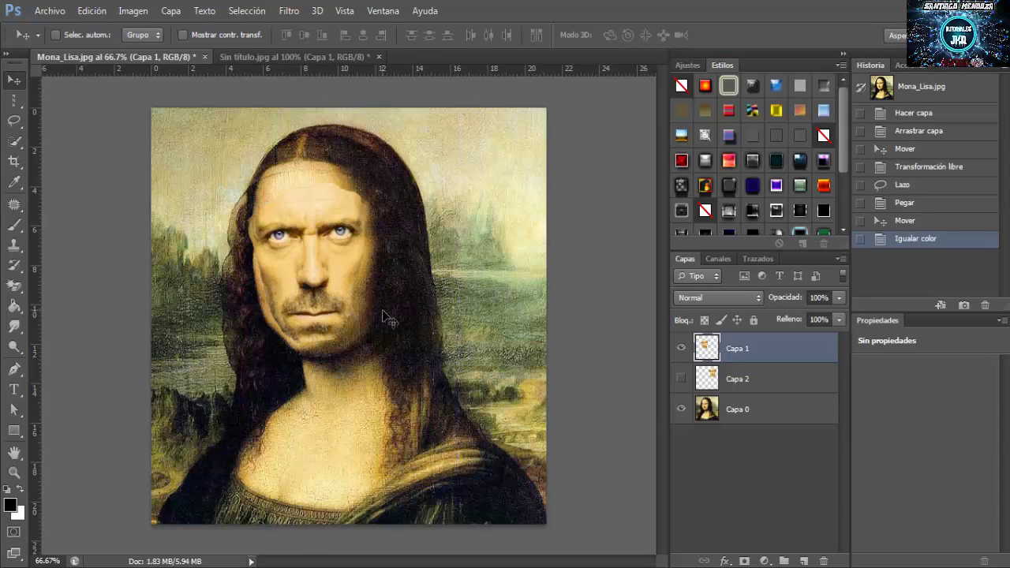
left_click(16, 227)
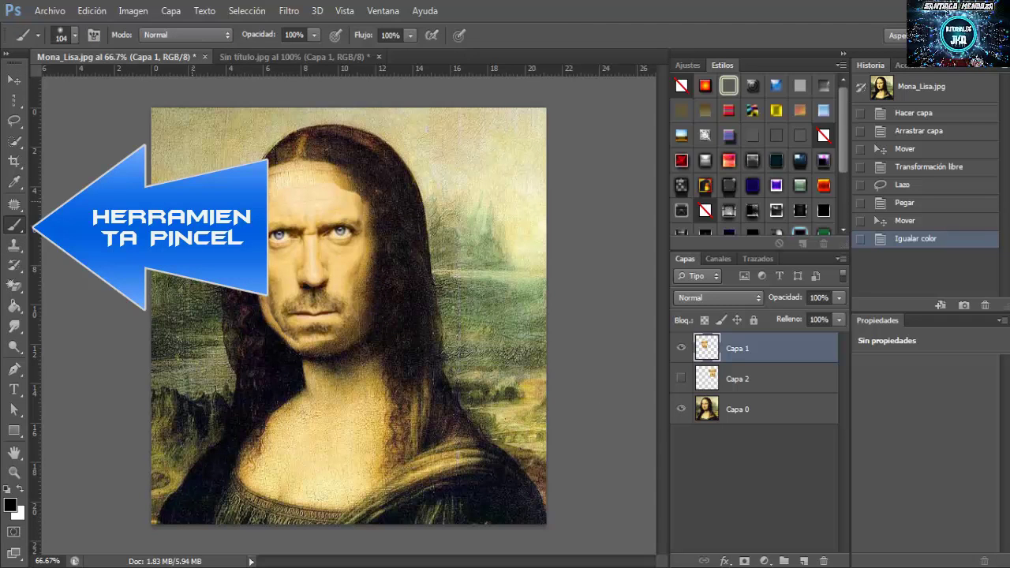
right_click(210, 219)
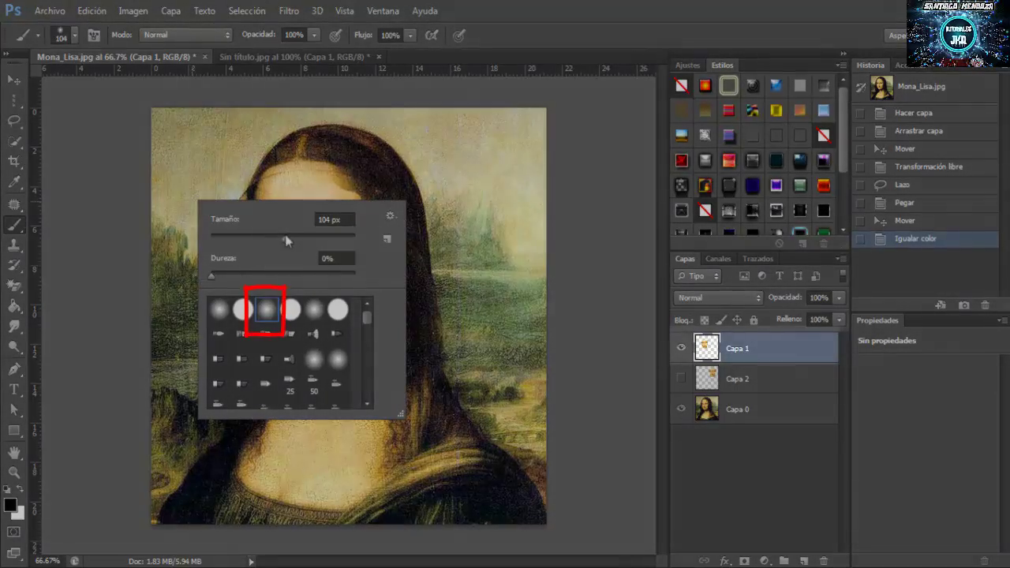
left_click_drag(285, 235, 289, 236)
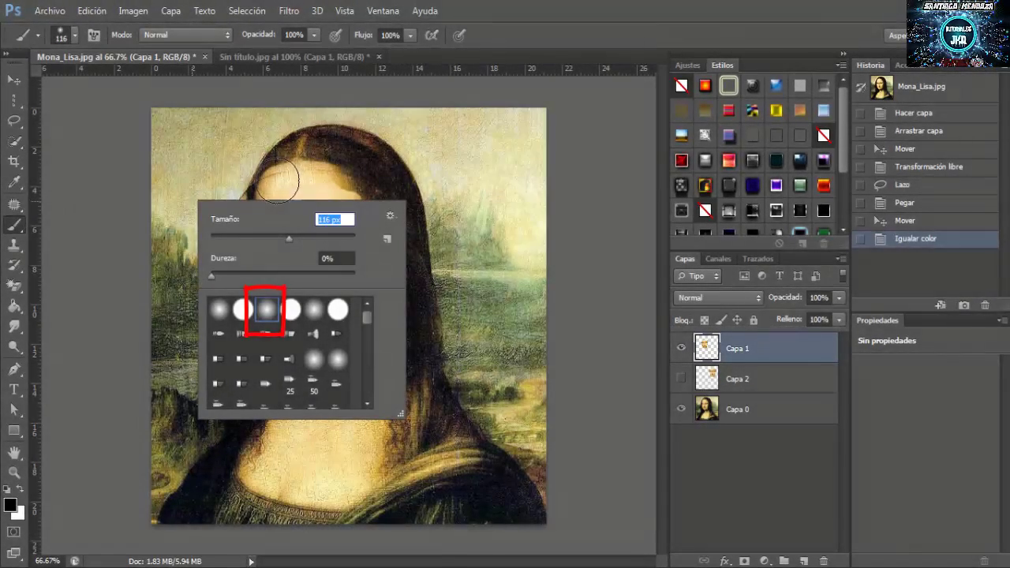
key("Return")
left_click(251, 152)
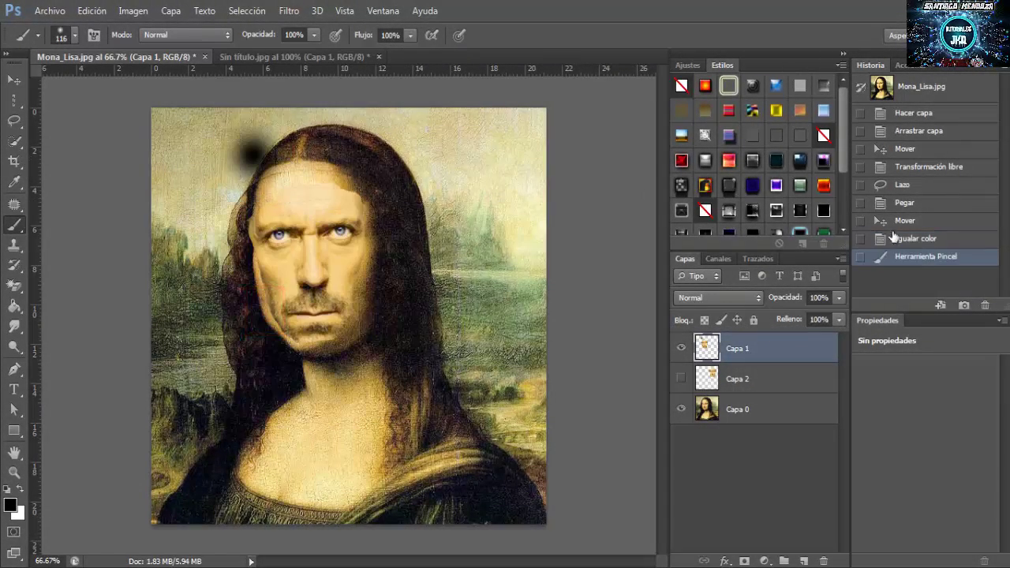
left_click(923, 240)
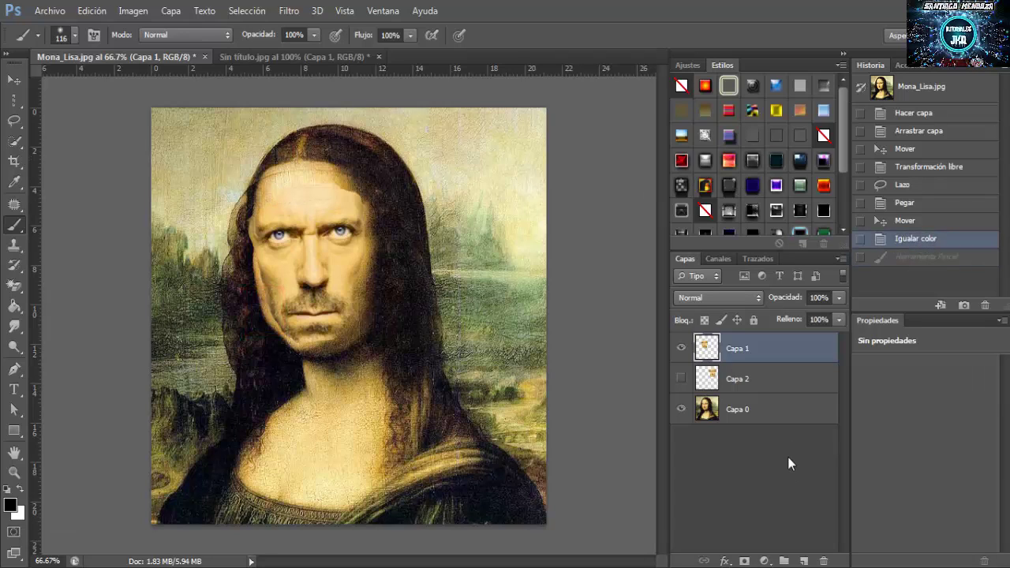
Add a layer mask to Capa 1 and set black as the foreground colour
left_click(748, 561)
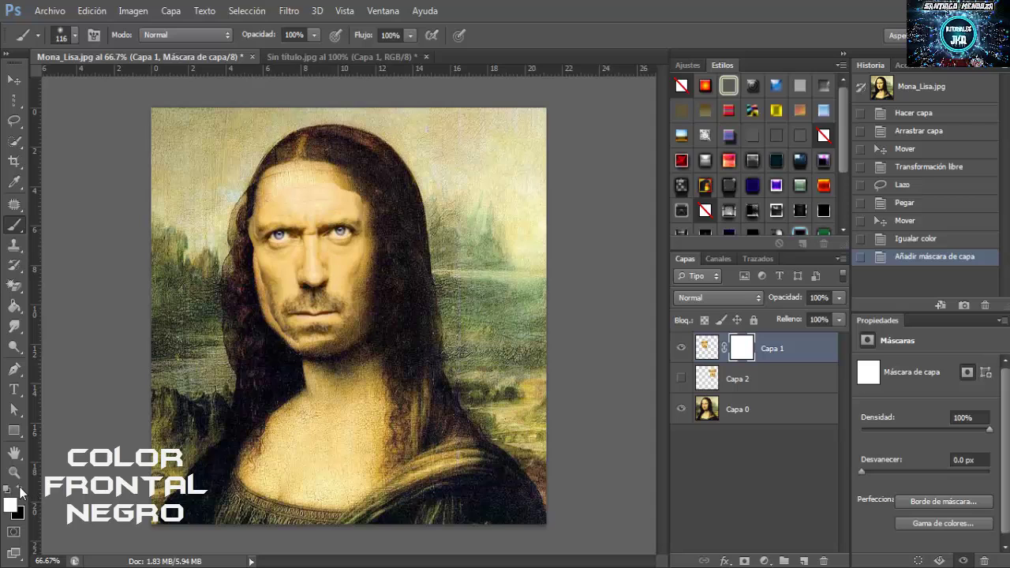
left_click(20, 490)
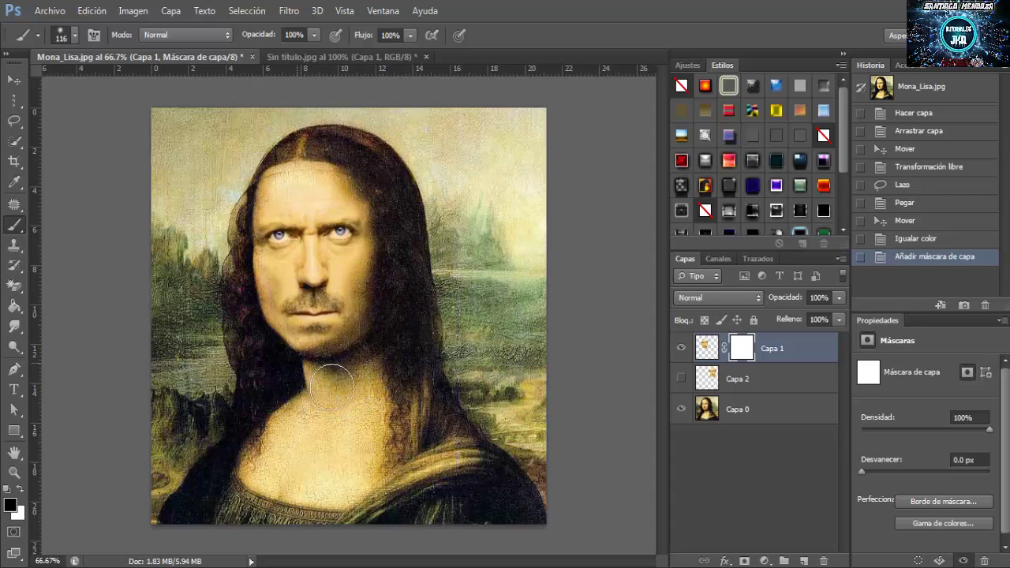
Paint the Capa 1 mask around the chin, jaw and left cheek, restoring the mustache
mouse_move(331, 387)
left_mouse_down()
mouse_move(301, 382)
mouse_move(244, 305)
mouse_move(237, 268)
left_mouse_up()
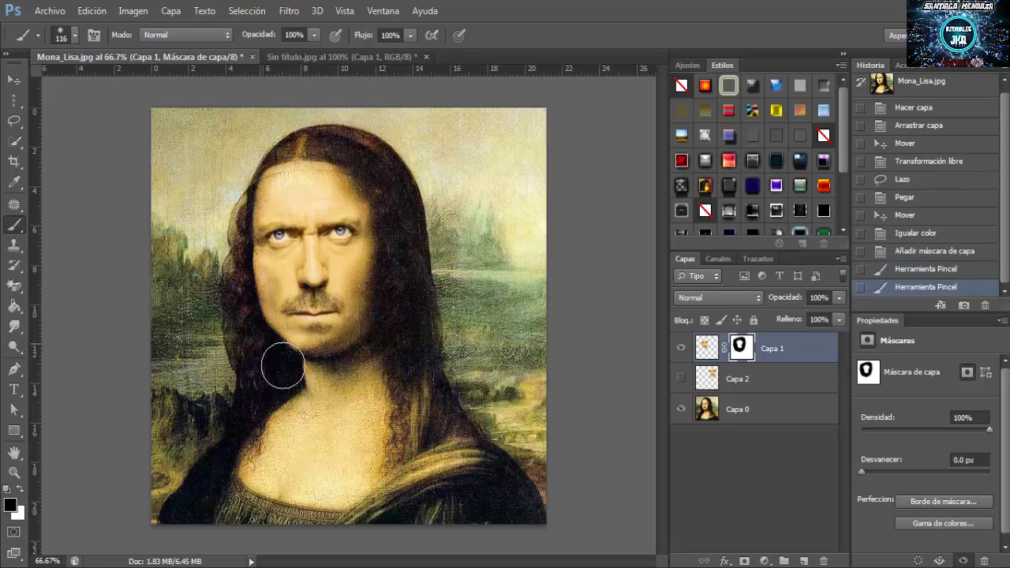
left_click_drag(278, 360, 338, 333)
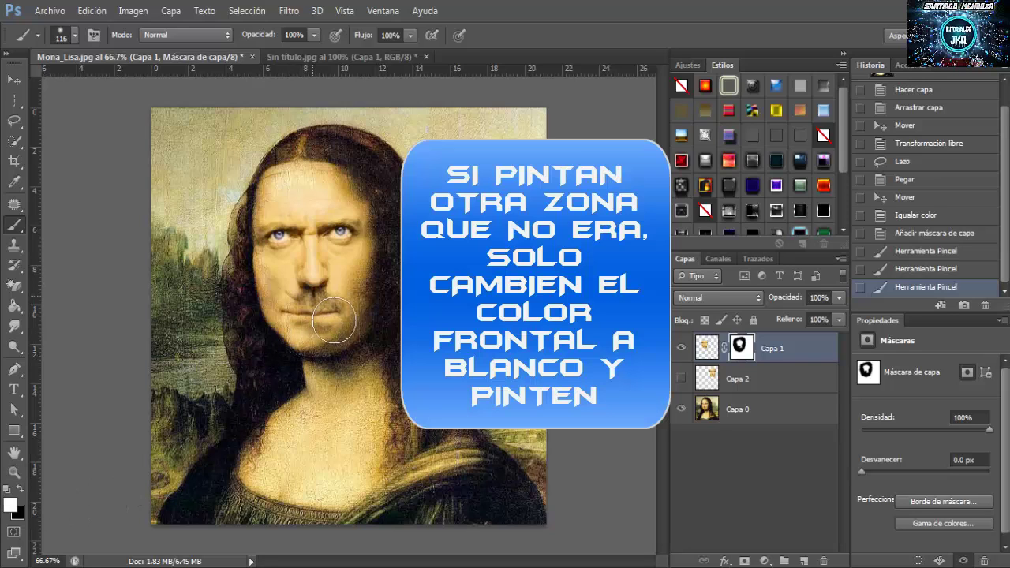
mouse_move(334, 320)
left_mouse_down()
mouse_move(323, 318)
mouse_move(326, 333)
mouse_move(314, 309)
left_mouse_up()
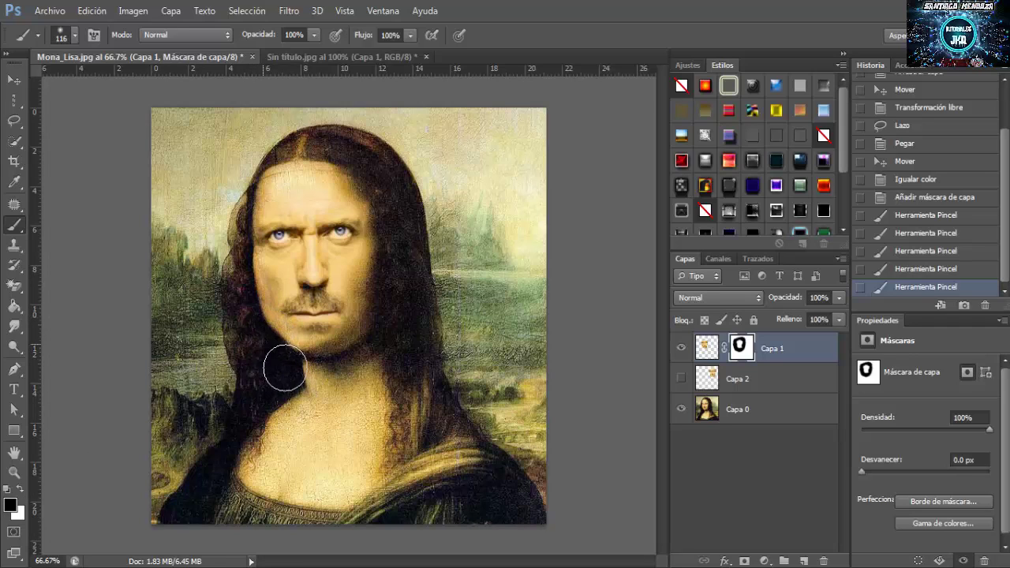
mouse_move(248, 311)
left_mouse_down()
mouse_move(244, 289)
mouse_move(266, 342)
left_mouse_up()
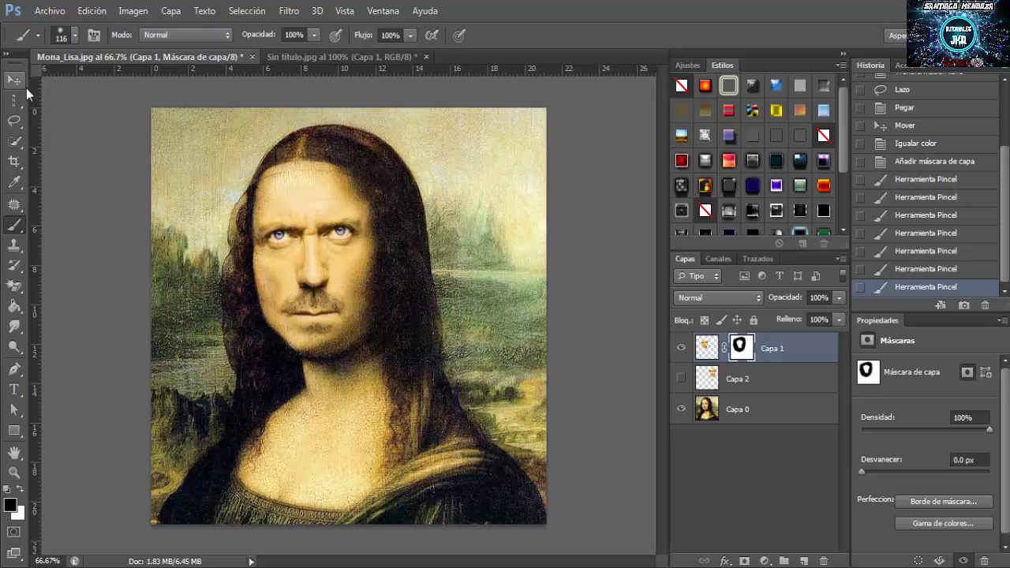
left_click(22, 85)
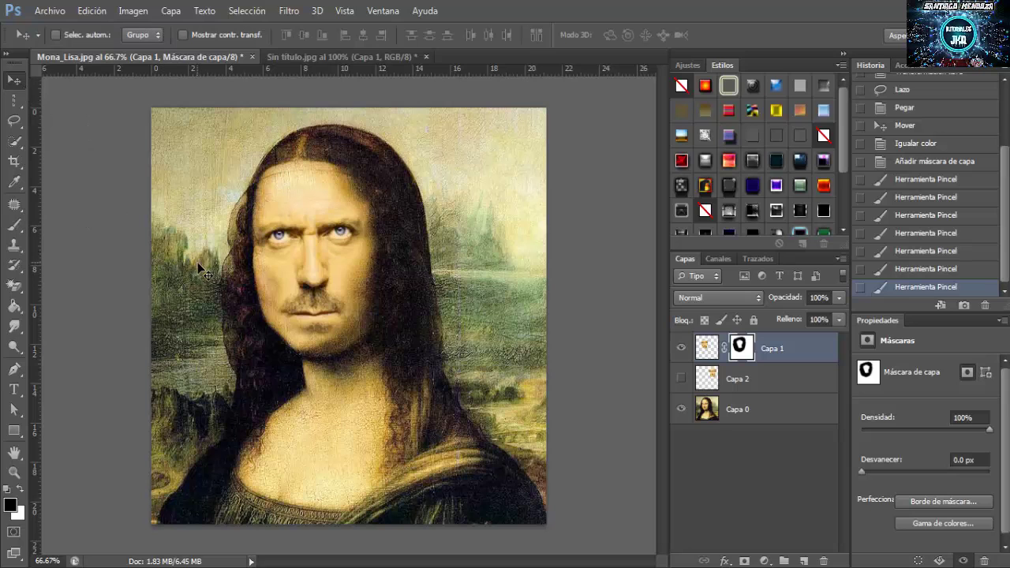